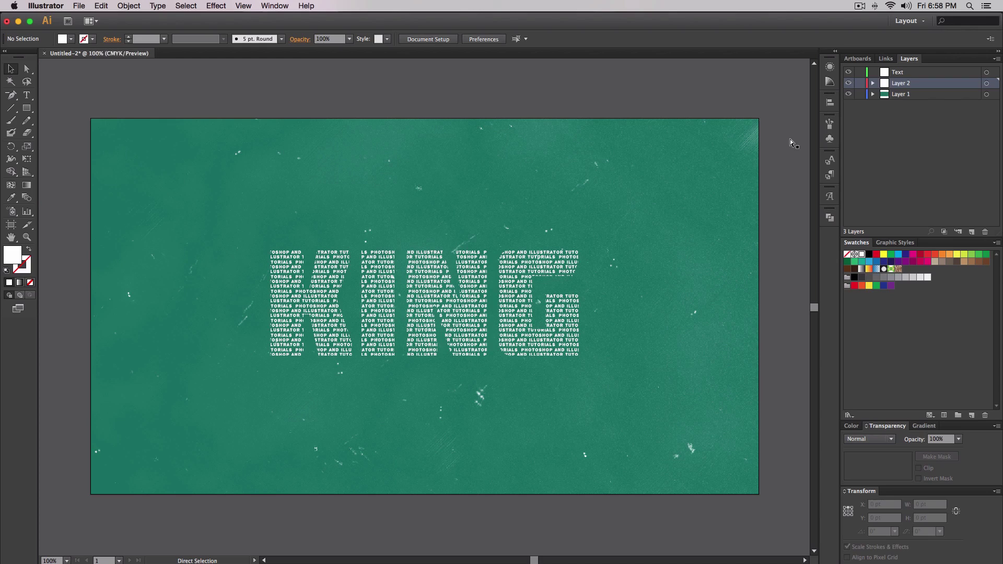
- Examine the finished lettering artwork filled with rows of small repeated text
key("super+equal")
key("super+minus")
key("super+equal")
key("super+equal")
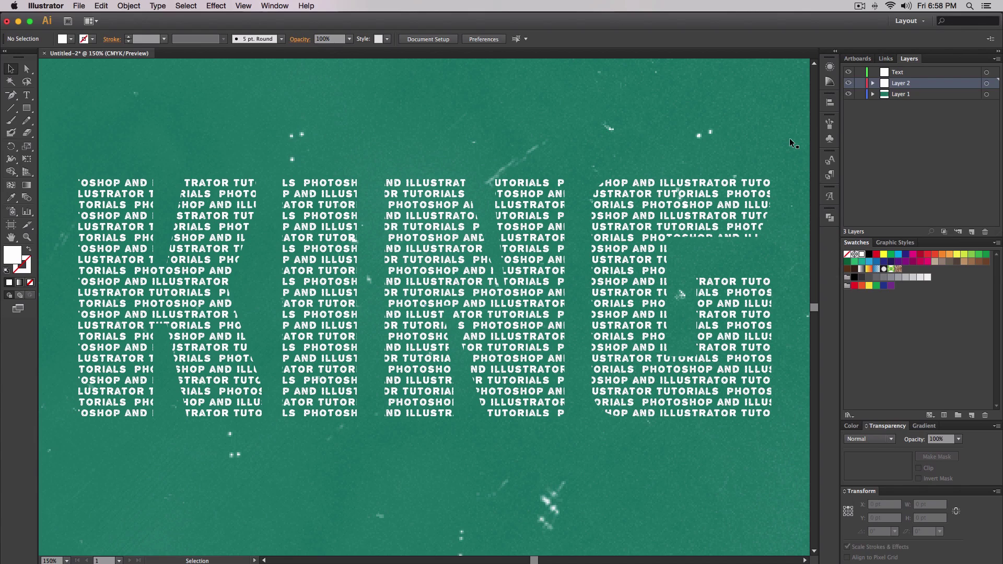
key("super+minus")
key("super+minus")
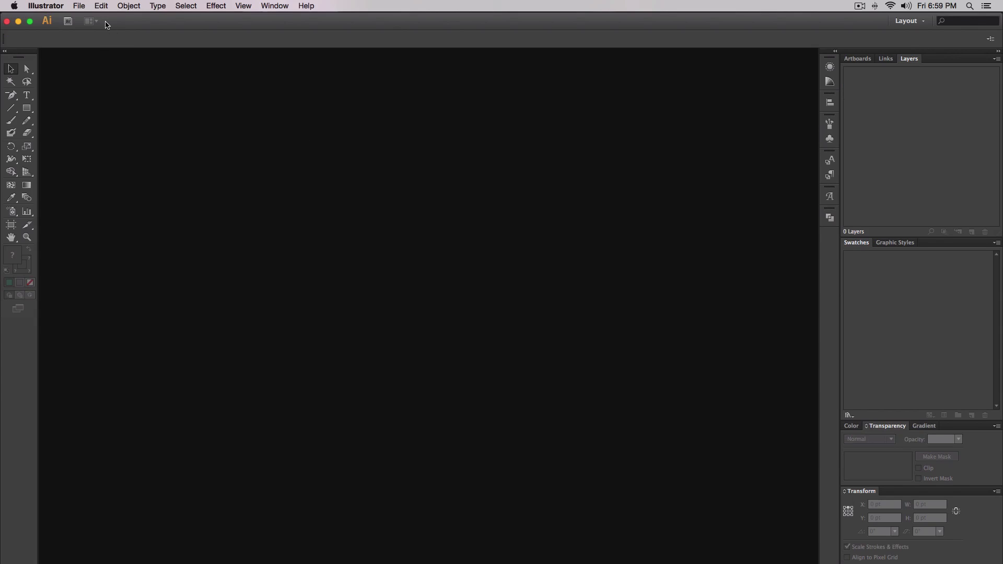
- Start a new document based on the Print profile
left_click(78, 5)
left_click(84, 17)
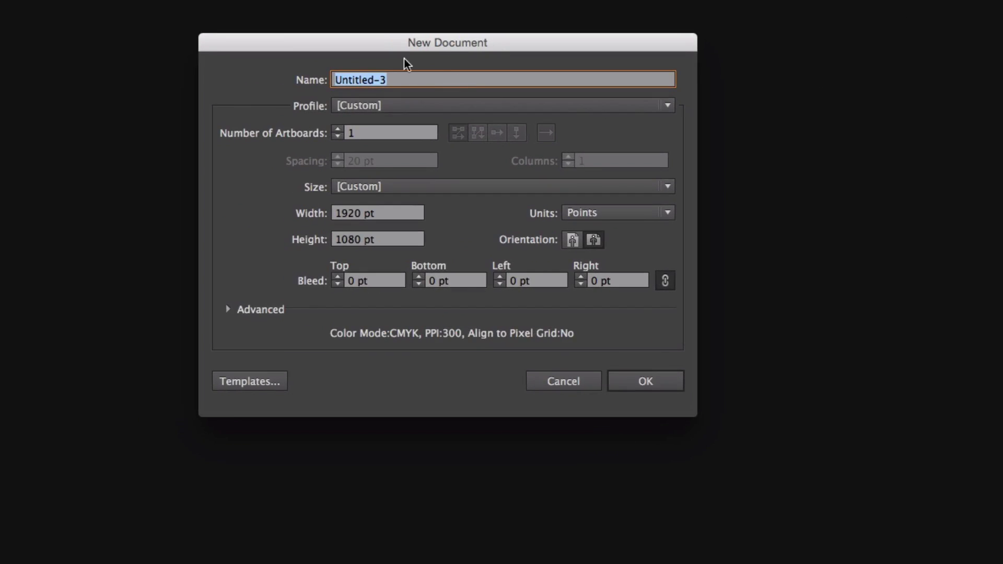
left_click(360, 107)
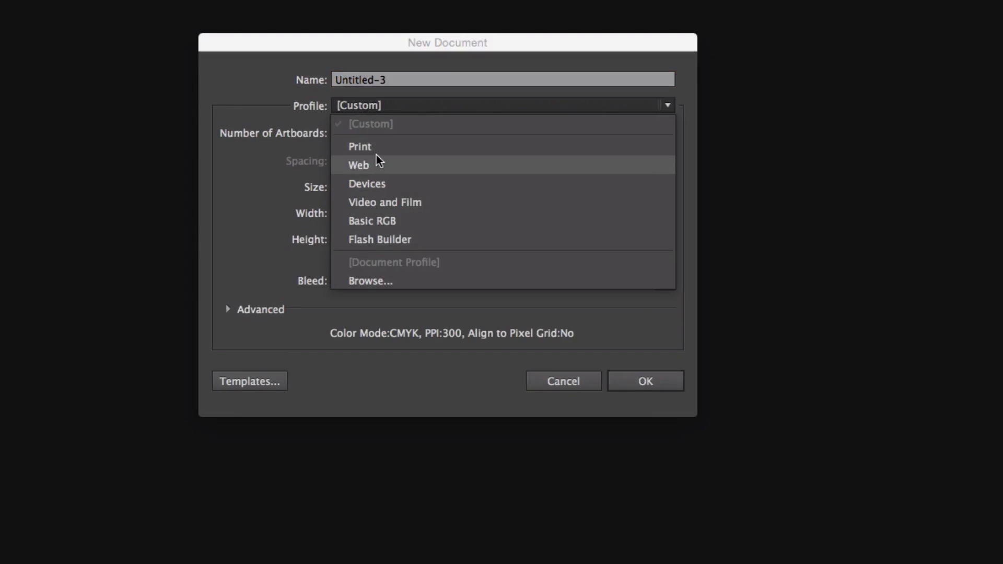
key("Escape")
left_click(373, 107)
left_click(372, 150)
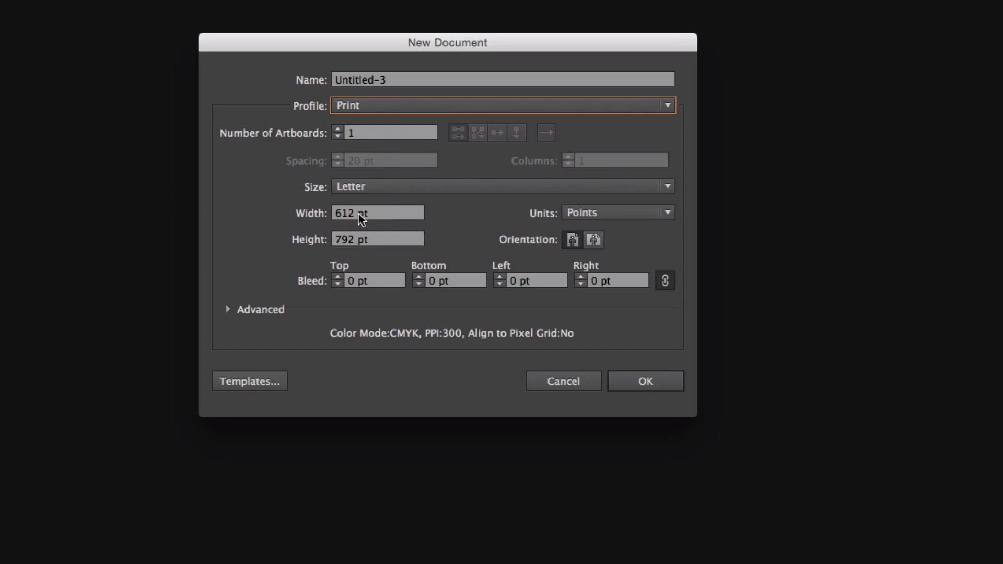
- Set the new document's size to 1280 pt wide by 720 pt high and create it
left_click(358, 215)
type("1280")
key("Tab")
key("BackSpace")
type("72")
key("BackSpace")
key("BackSpace")
type("720")
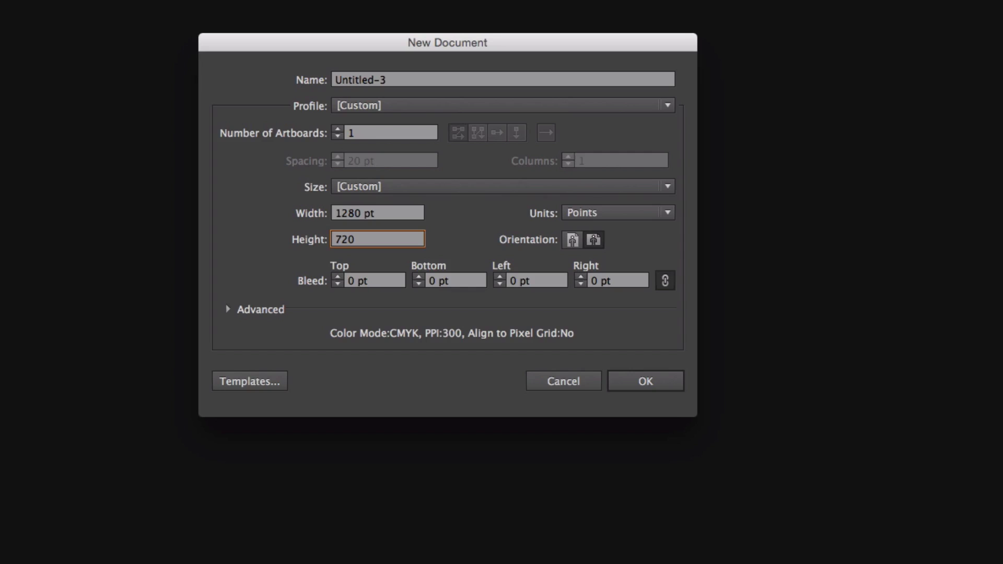
key("Return")
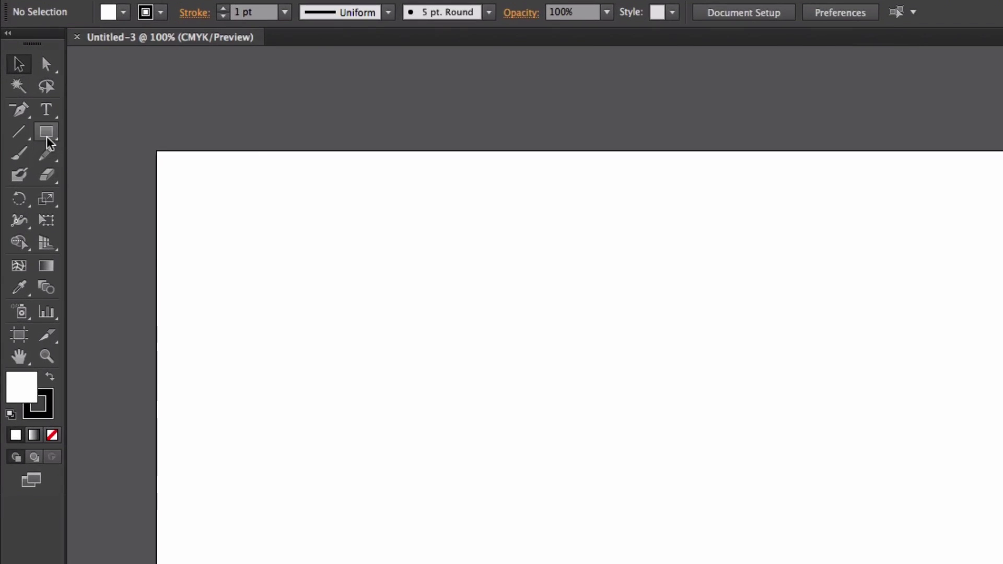
- Activate the Rectangle tool and make the fill the active colour attribute
left_click_drag(47, 142, 134, 178)
left_click_drag(52, 140, 79, 135)
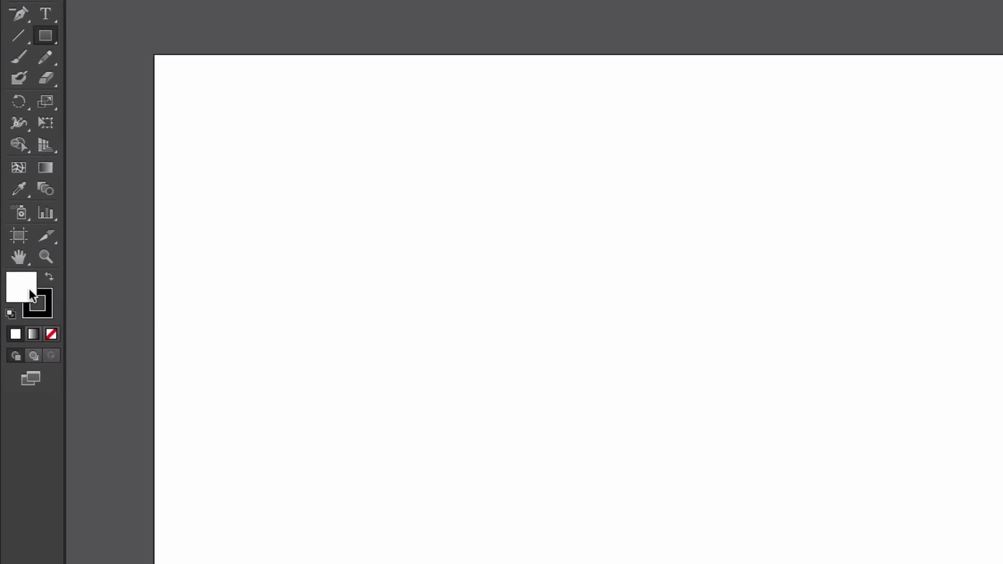
left_click(45, 302)
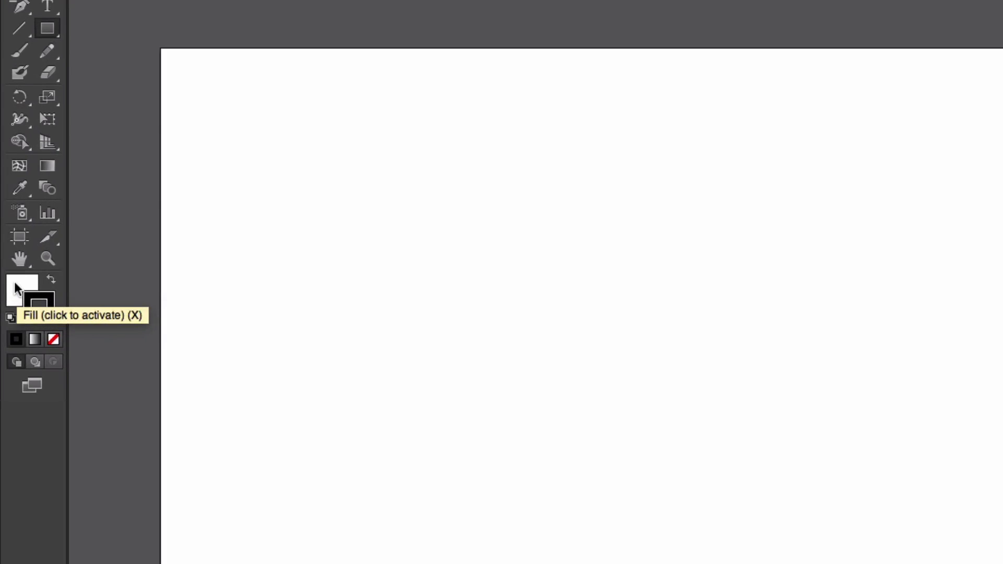
left_click(15, 288)
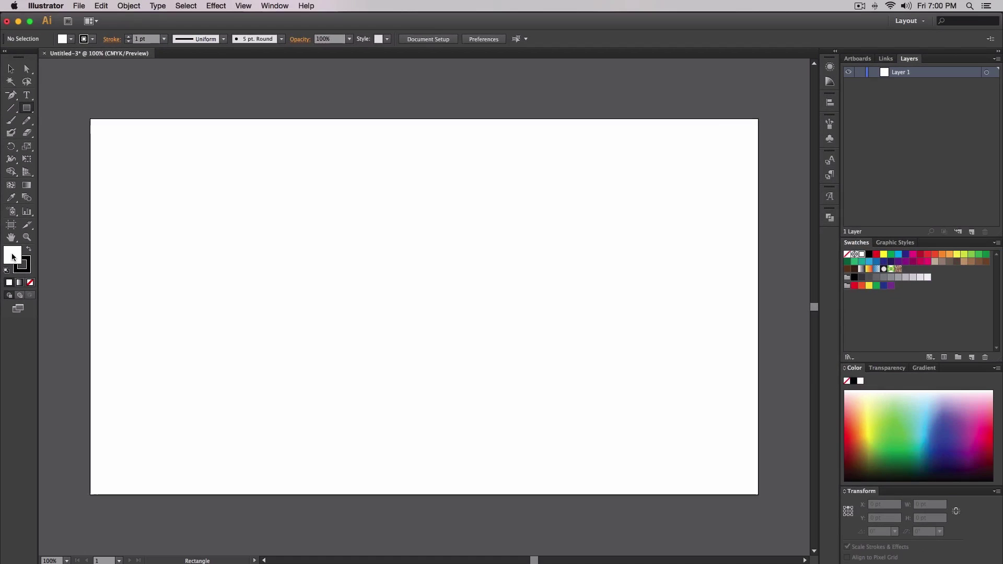
double_click(22, 290)
left_click_drag(470, 115, 465, 177)
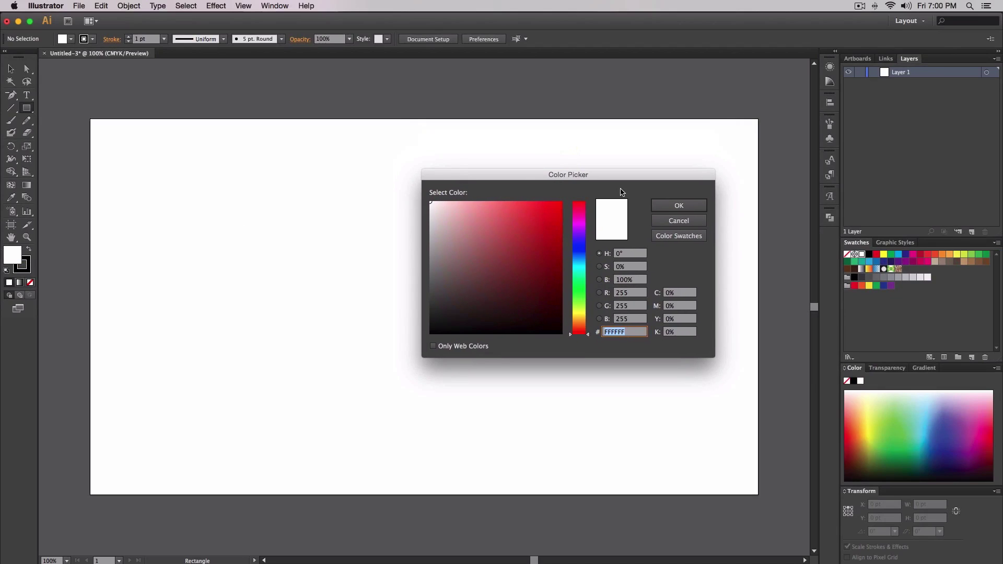
left_click(694, 221)
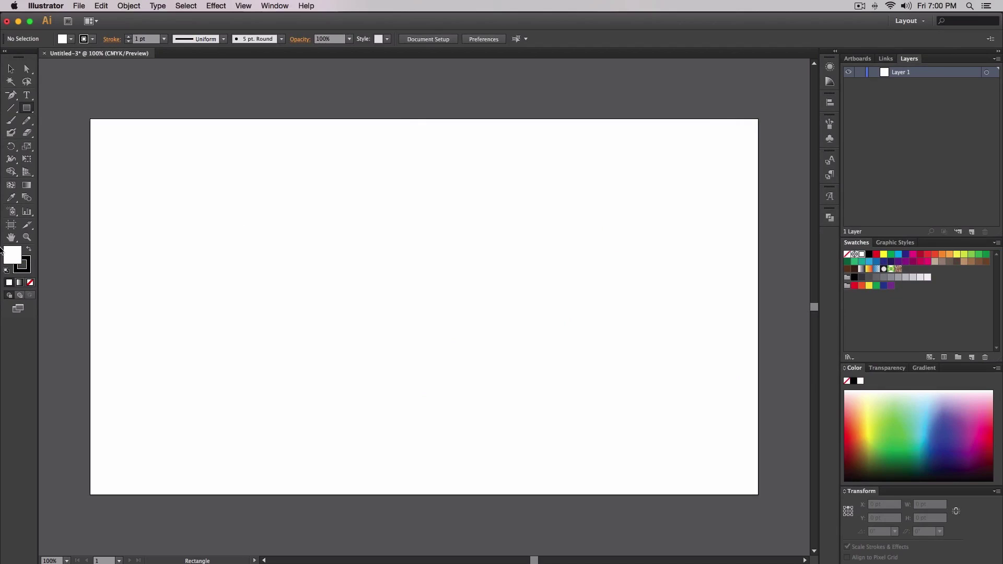
double_click(16, 255)
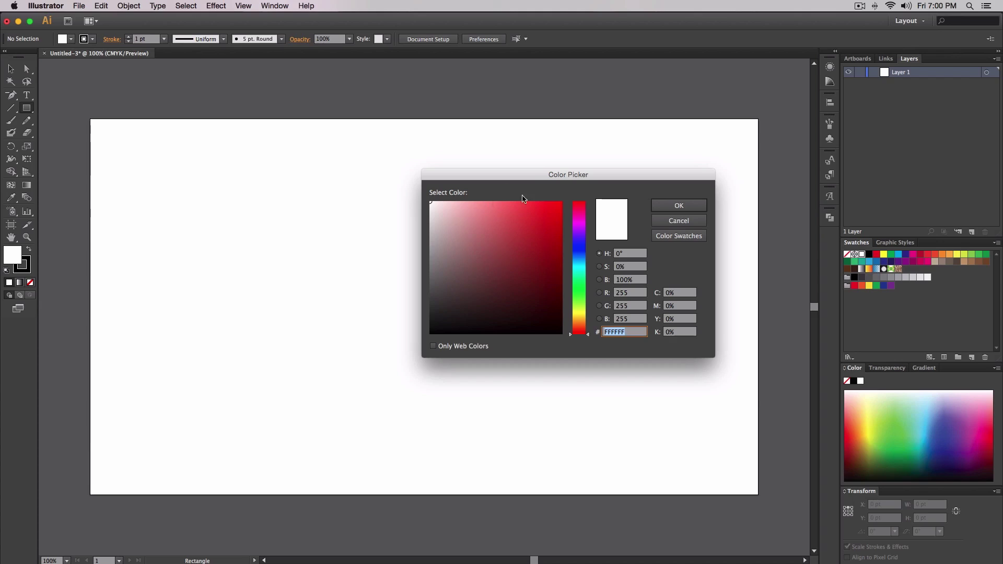
left_click(672, 222)
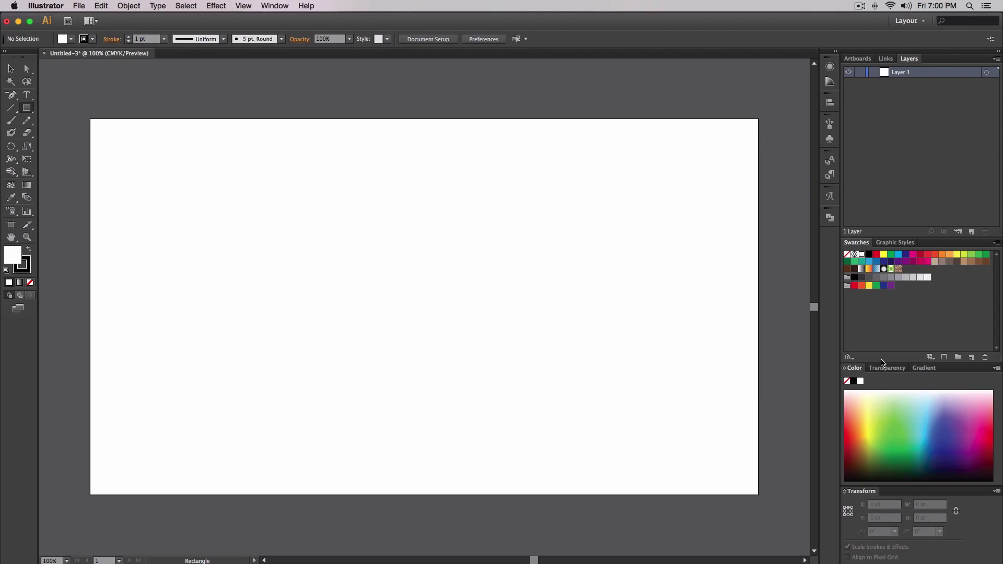
- Set the fill colour to a dark blue from the swatches
left_click_drag(883, 362, 884, 339)
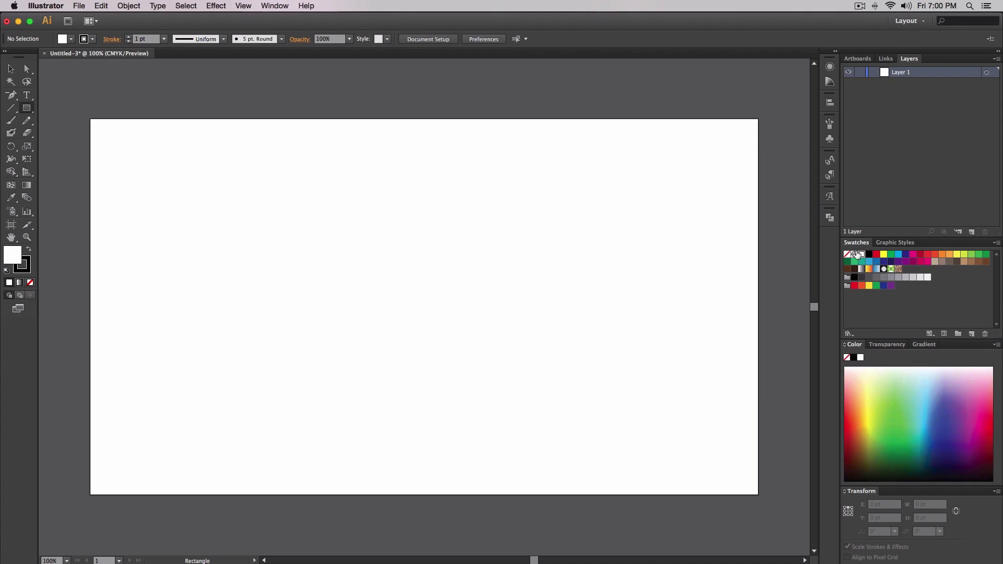
left_click(905, 254)
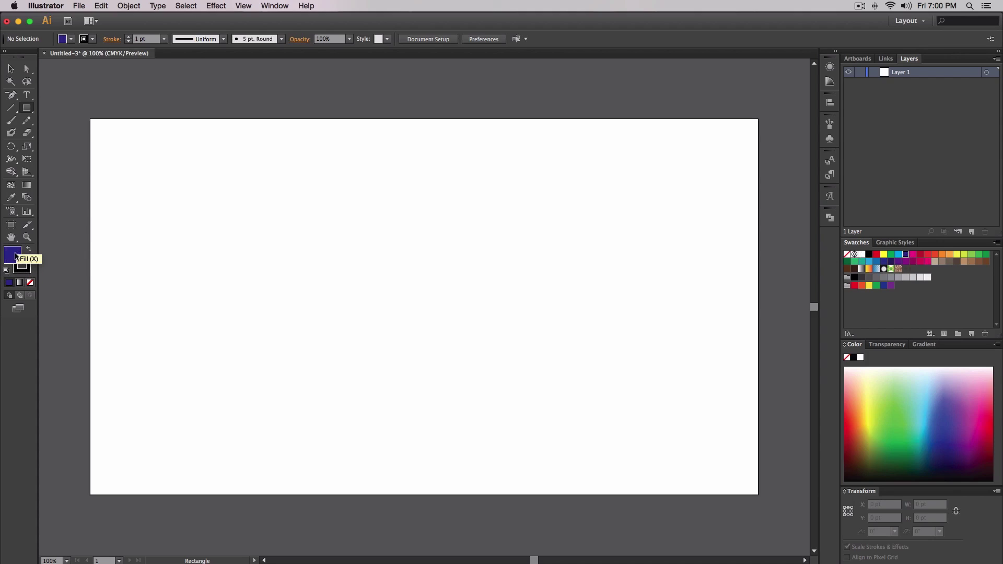
left_click(884, 287)
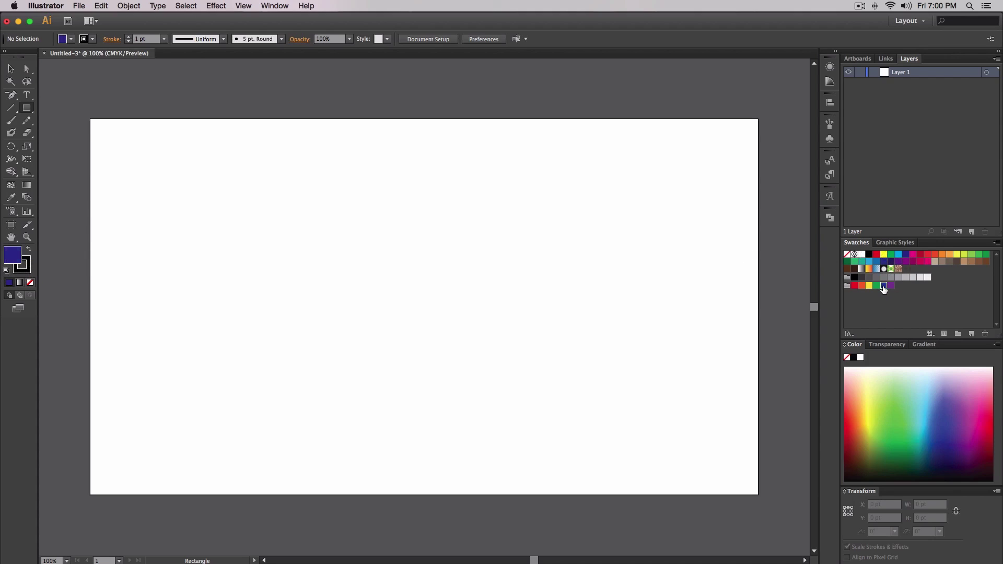
- Set the fill to red BF2E2E and draw a 1280 by 720 pt rectangle covering the whole artboard
double_click(13, 262)
left_click_drag(572, 266, 572, 202)
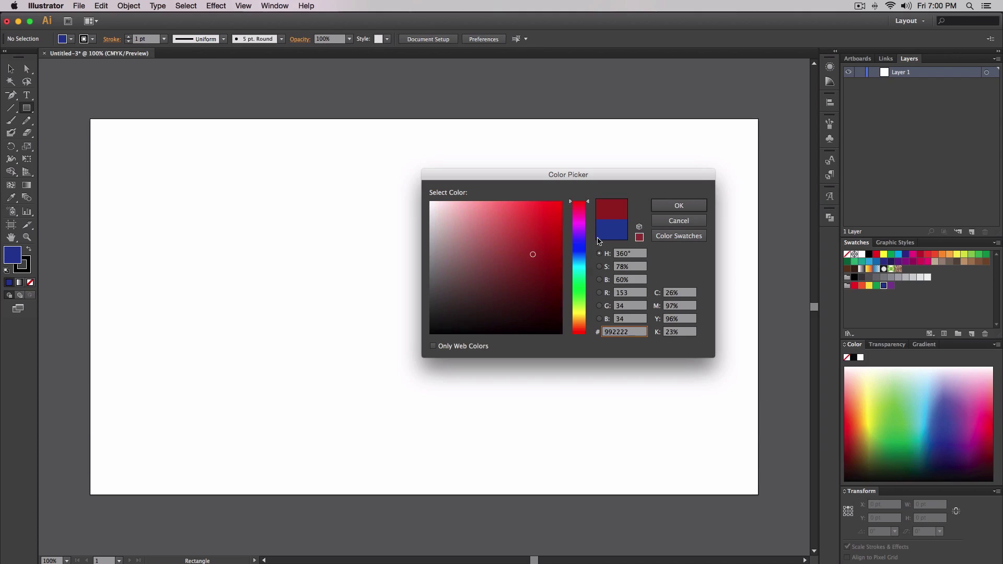
left_click(531, 234)
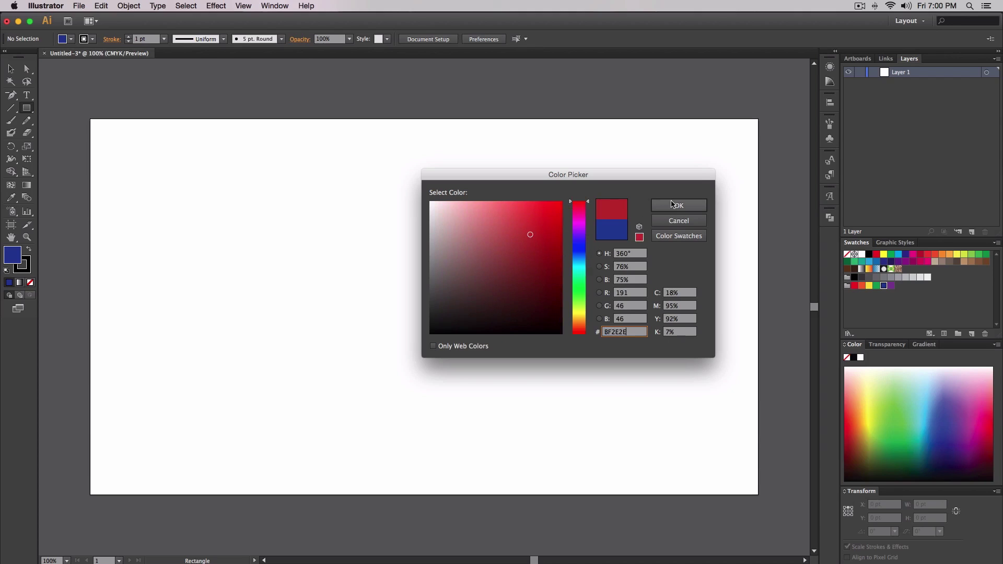
left_click(679, 205)
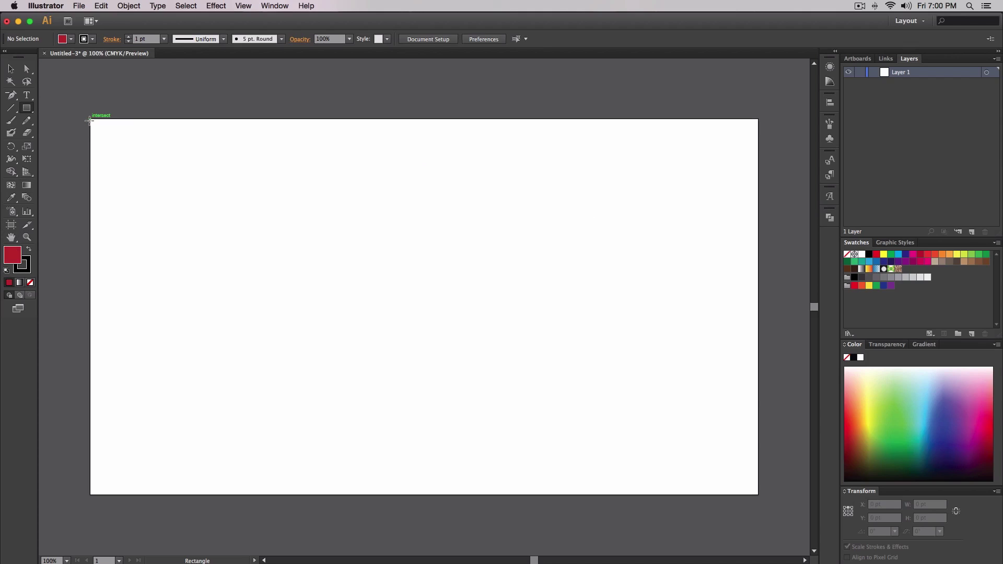
left_click_drag(89, 119, 759, 495)
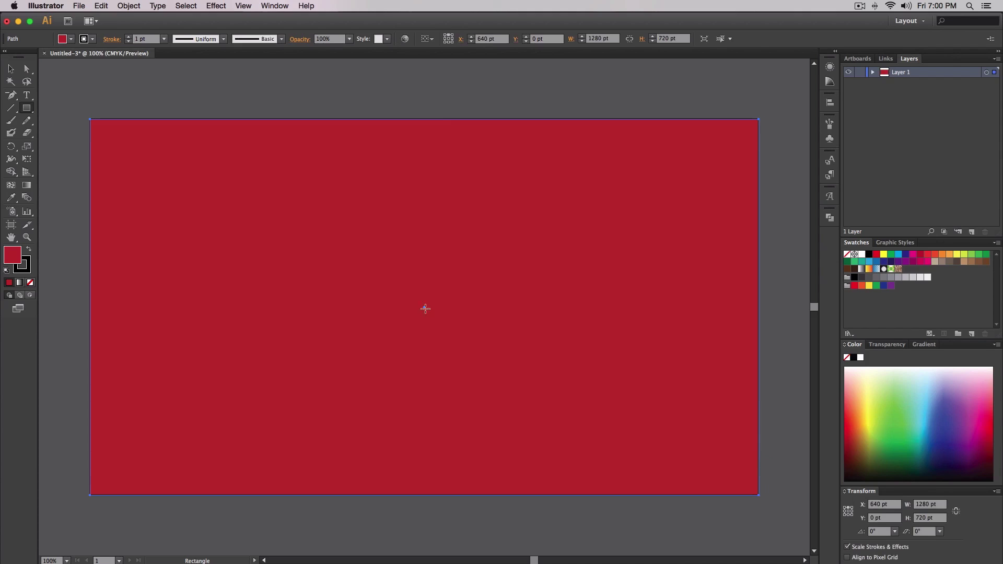
- Change the background rectangle's fill to a darker red and deselect it
left_click(11, 68)
left_click(343, 99)
left_click(340, 159)
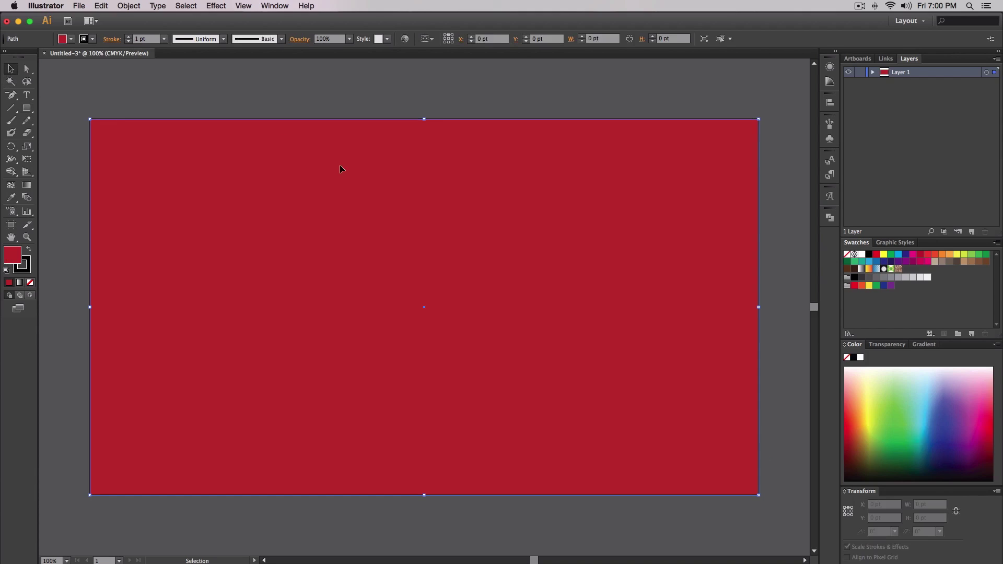
double_click(15, 259)
left_click_drag(459, 178, 447, 206)
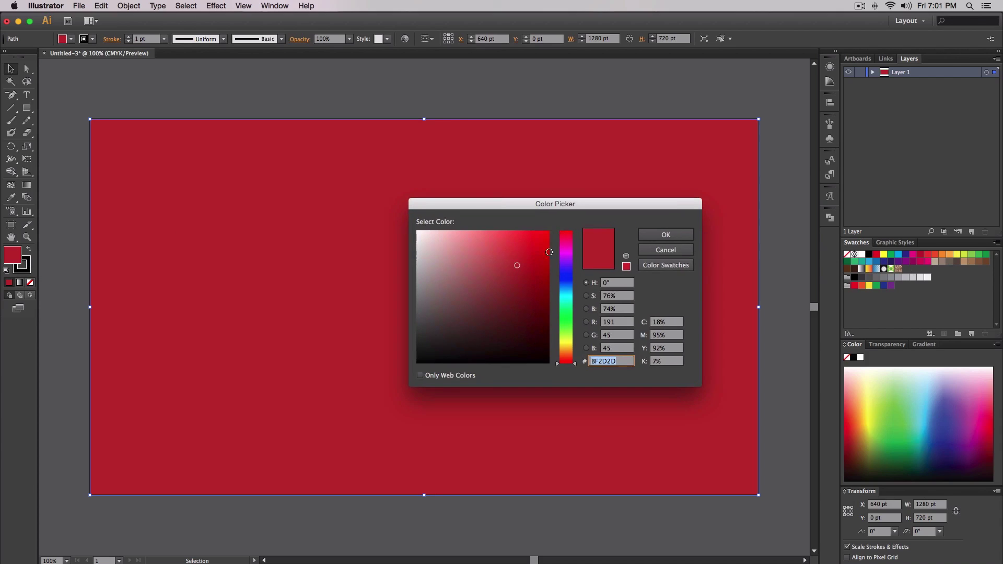
left_click(525, 275)
left_click(527, 276)
left_click(674, 235)
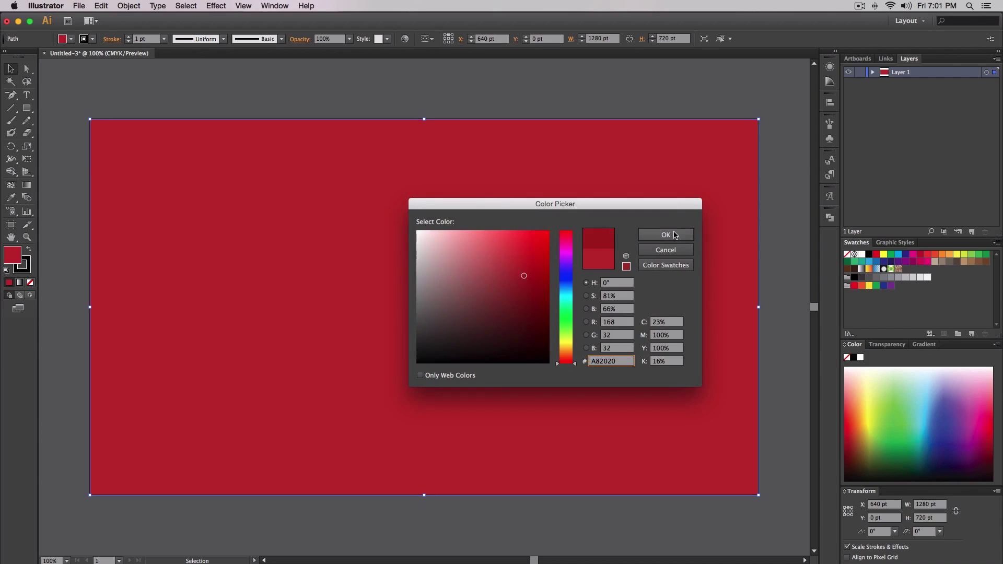
double_click(8, 259)
left_click(526, 270)
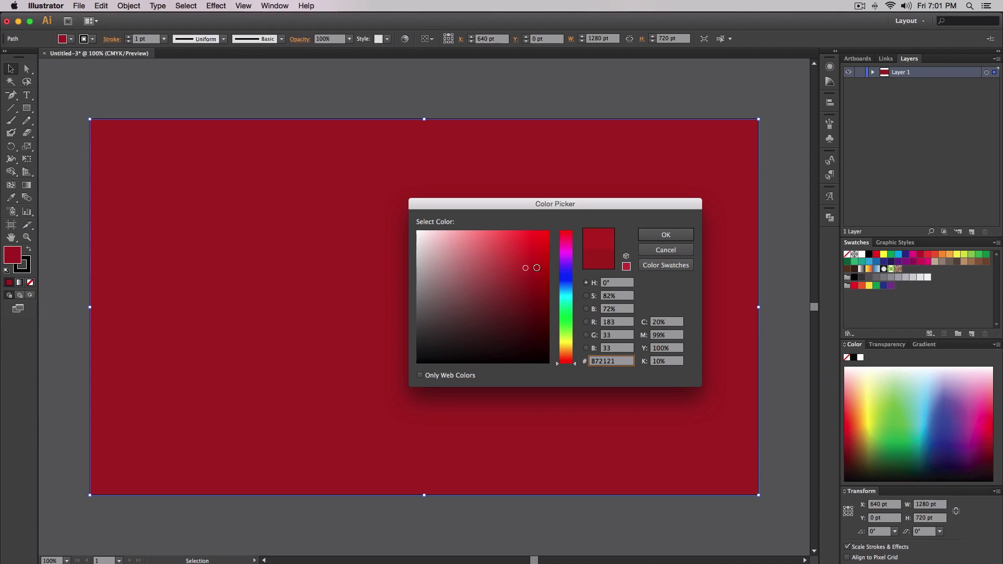
left_click(528, 269)
left_click(665, 235)
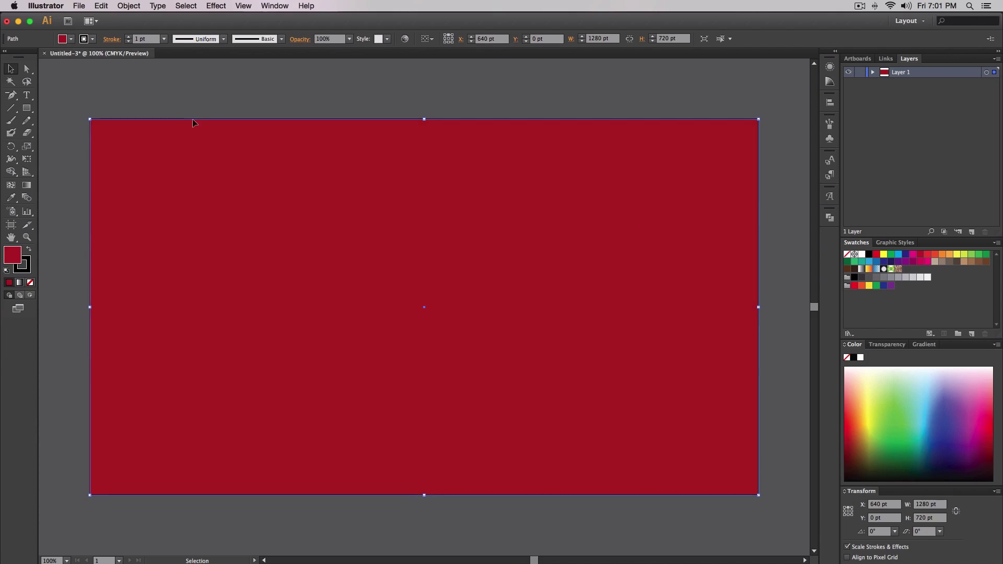
key("super+shift+a")
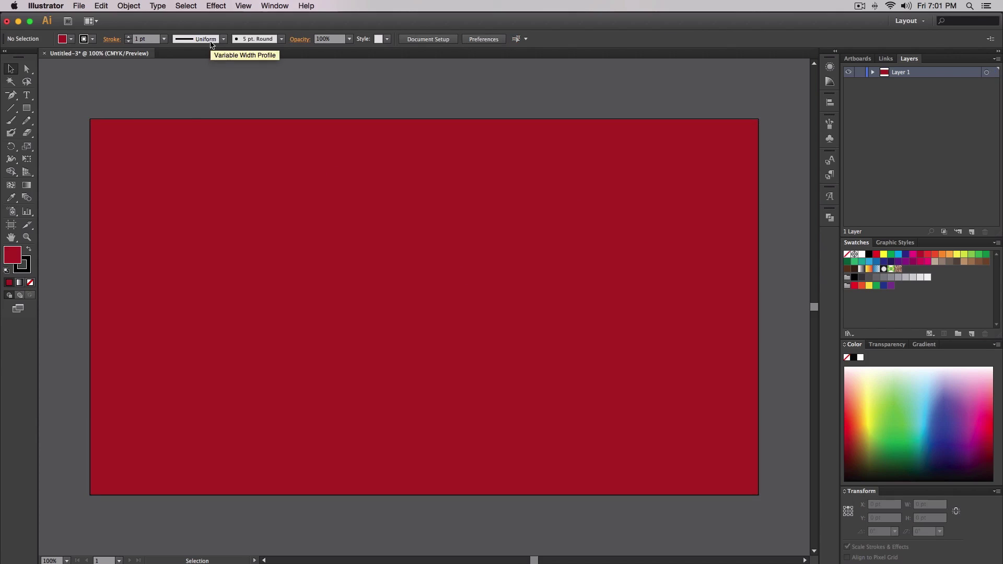
- Remove the stroke from the red background rectangle, return to the fill attribute and leave the rectangle deselected
left_click(157, 199)
left_click(29, 263)
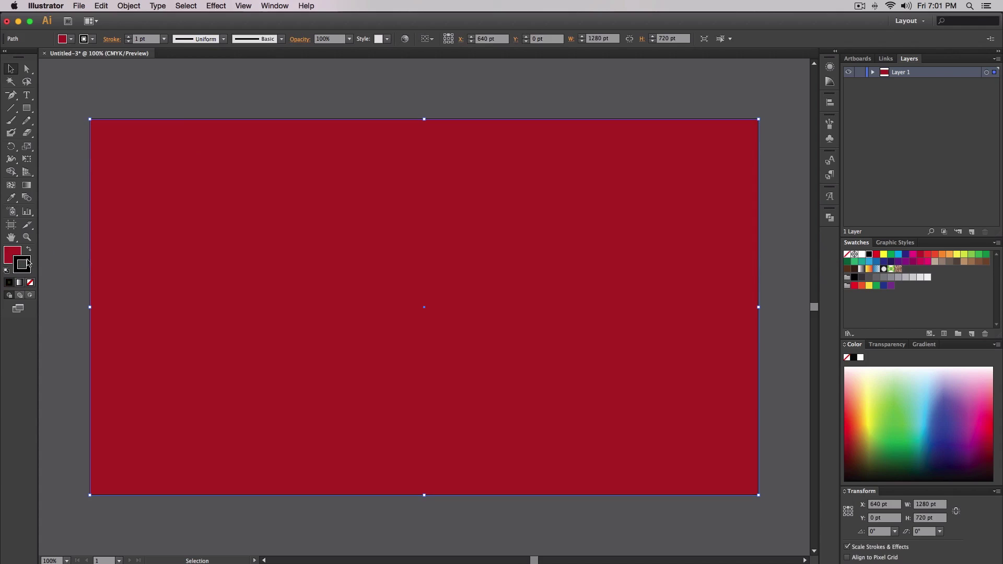
left_click(30, 282)
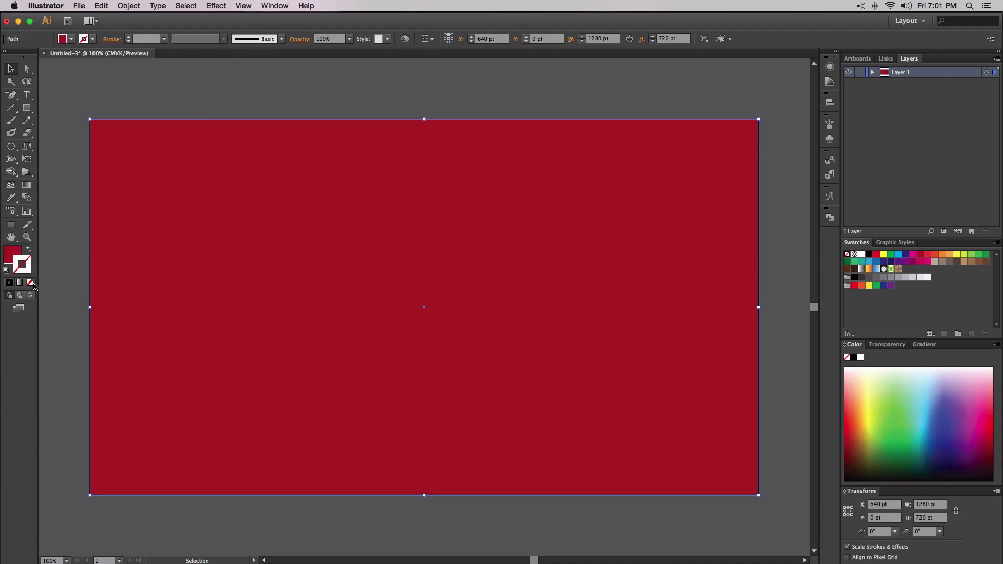
left_click(10, 254)
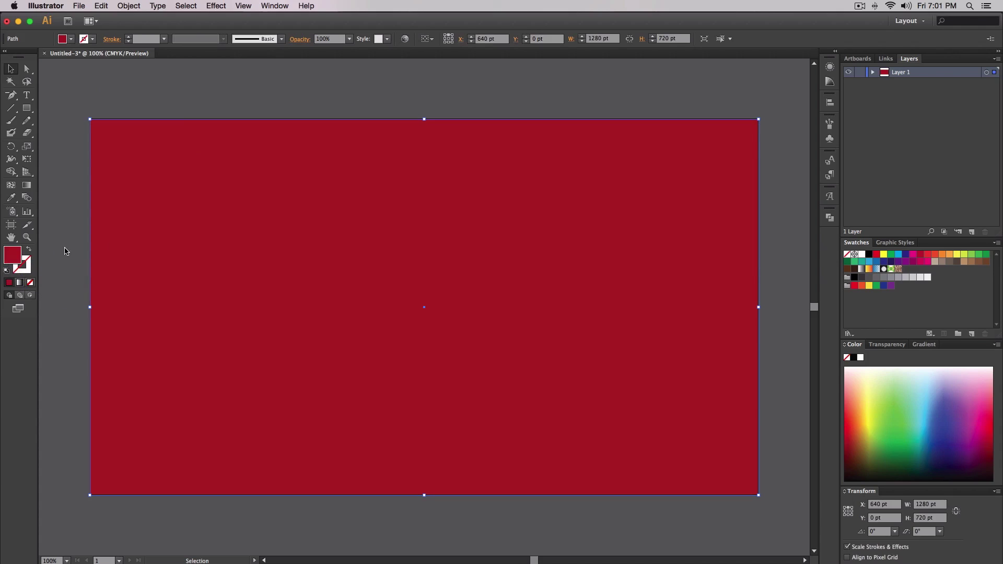
left_click(132, 89)
left_click(158, 194)
left_click(161, 60)
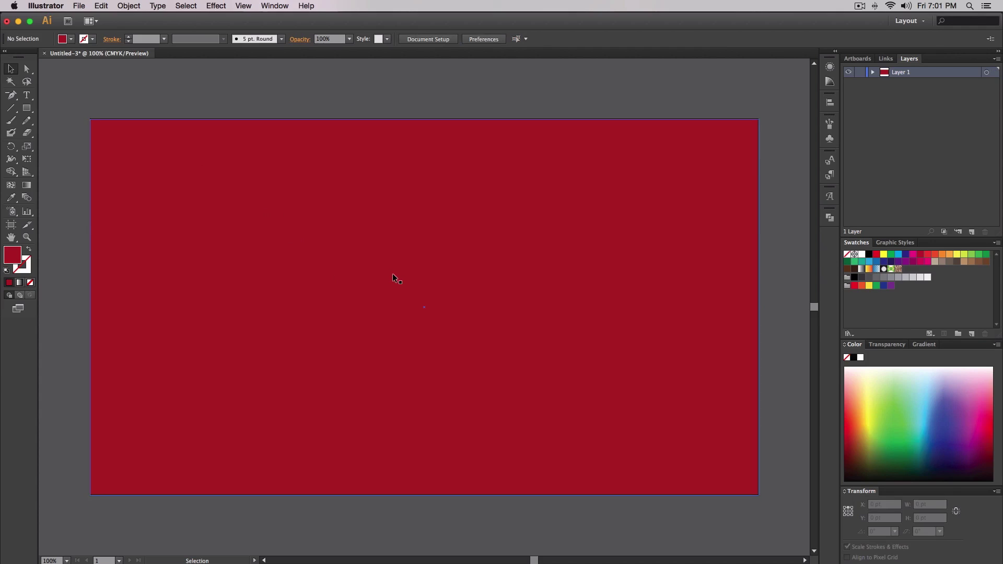
- Activate the Type tool and set the font to Molot
key("t")
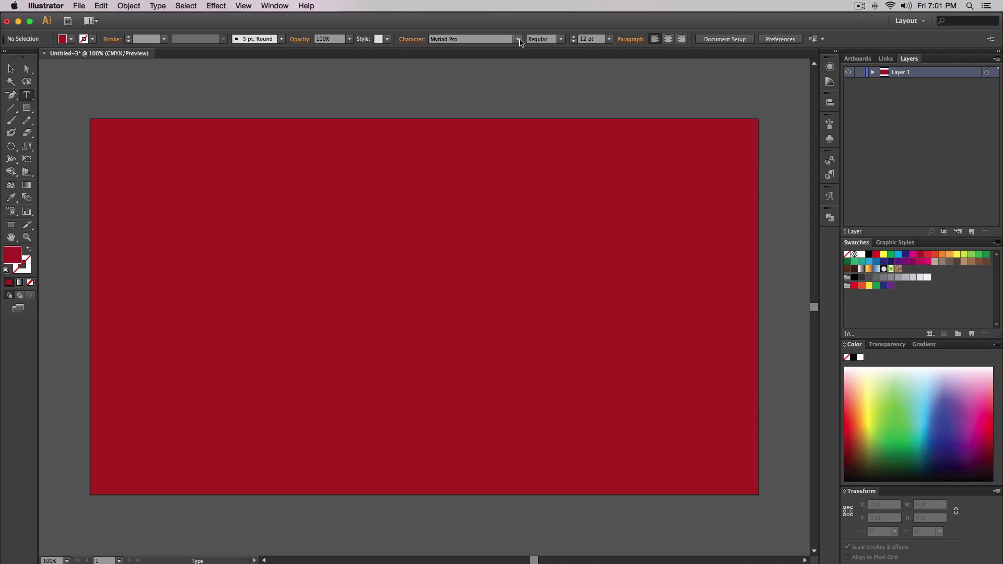
left_click(496, 41)
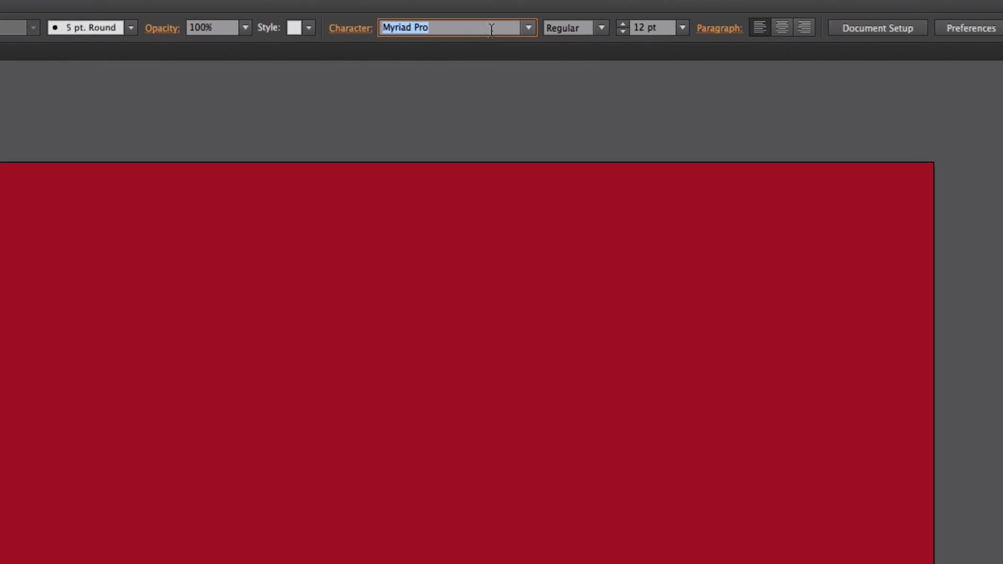
type("Molot")
key("Return")
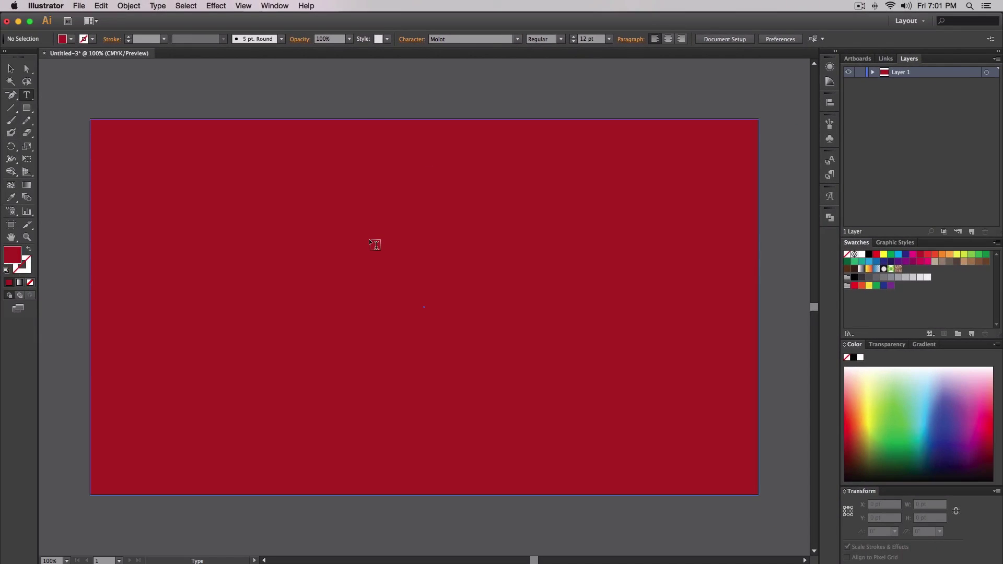
left_click(520, 39)
left_click(519, 40)
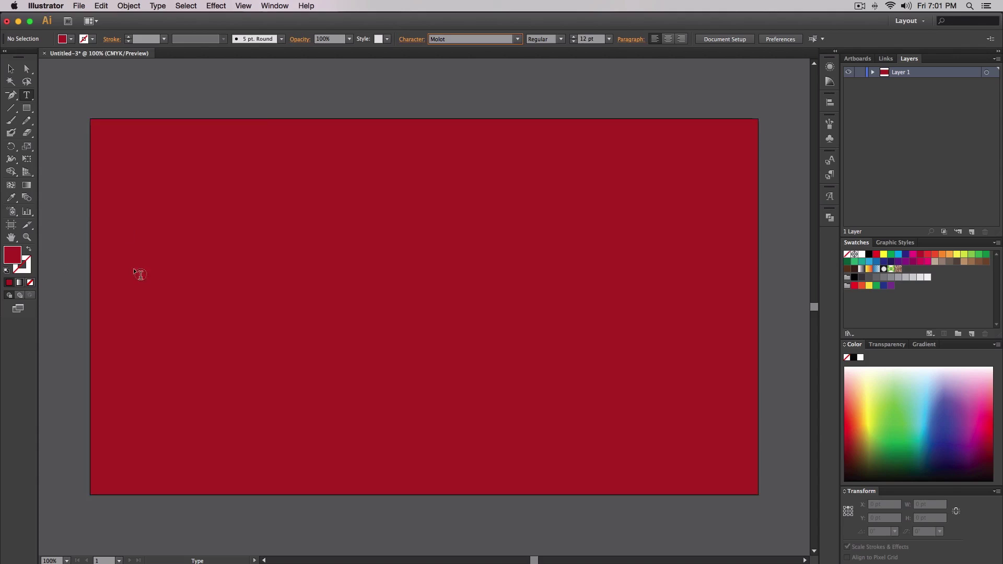
- Set the fill colour to white for the lettering
double_click(13, 255)
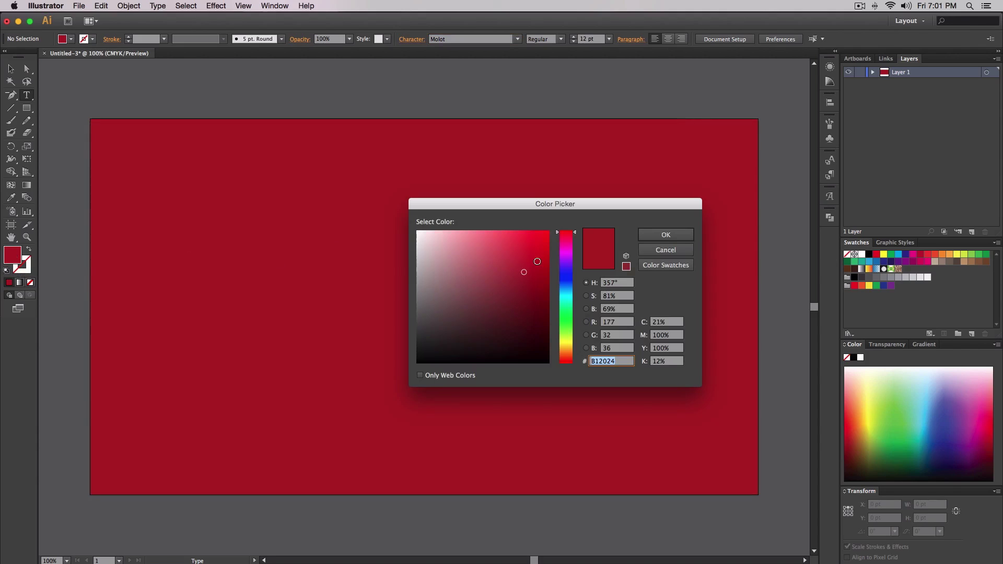
left_click_drag(430, 236, 400, 231)
left_click(666, 234)
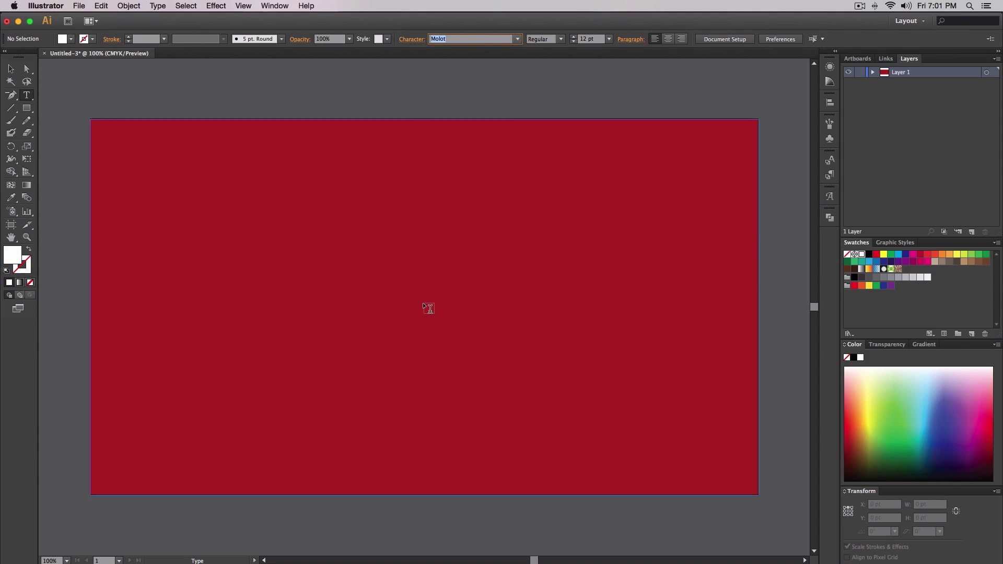
- Lock the layer holding the red background and rename it BG
left_click(862, 73)
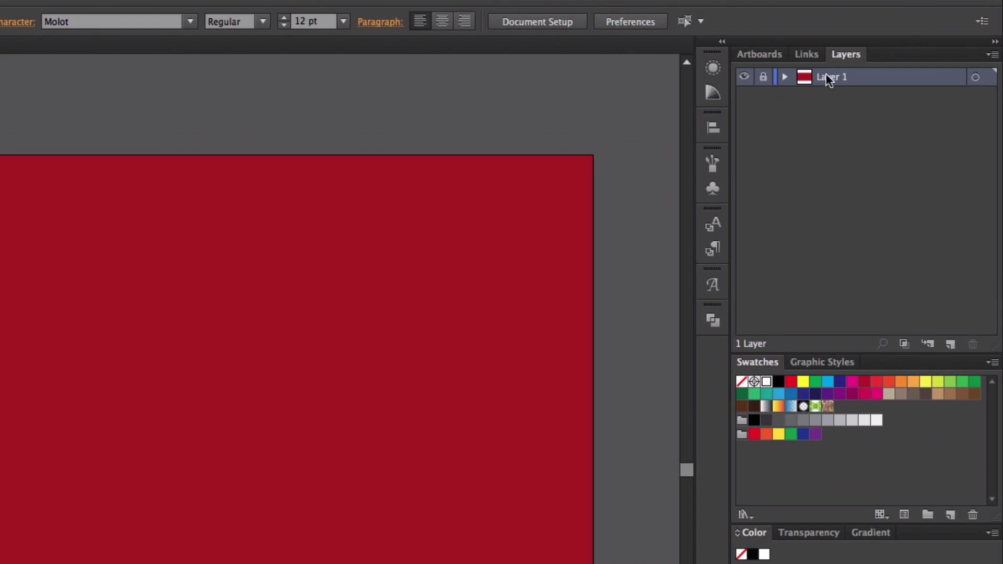
double_click(829, 78)
type("BG")
key("Return")
- Create a new layer above BG and name it Outside Text
left_click(951, 345)
double_click(835, 78)
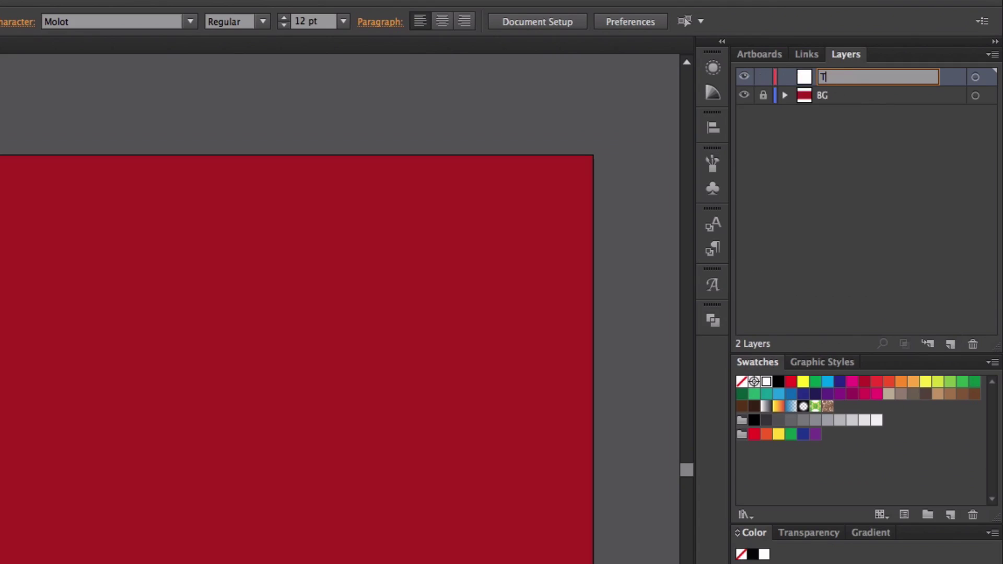
type("ouutsdie")
key("BackSpace")
key("BackSpace")
key("BackSpace")
type("ide Text")
key("Return")
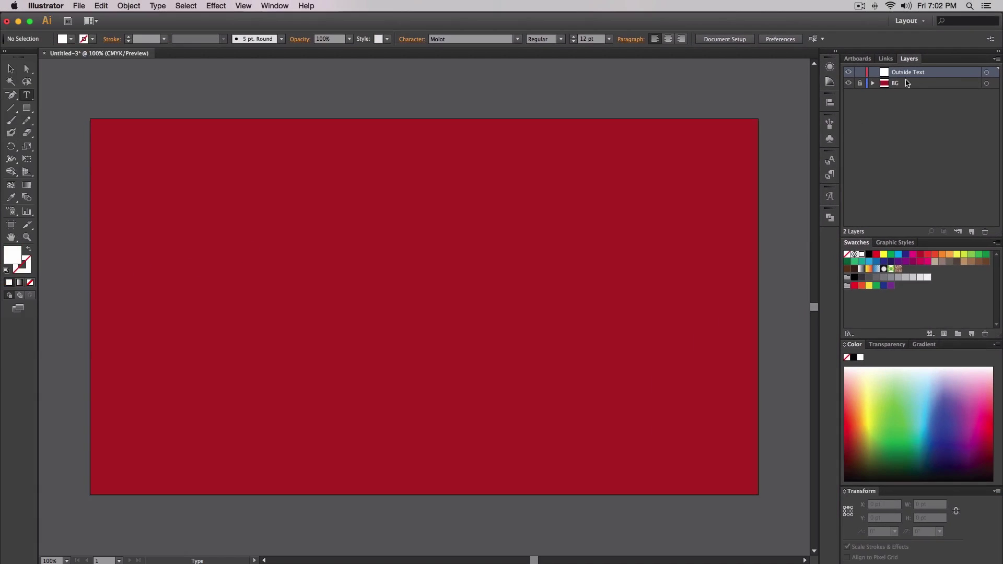
- Add white point text reading YOUTUBE near the middle of the artboard on the Outside Text layer
left_click(373, 282)
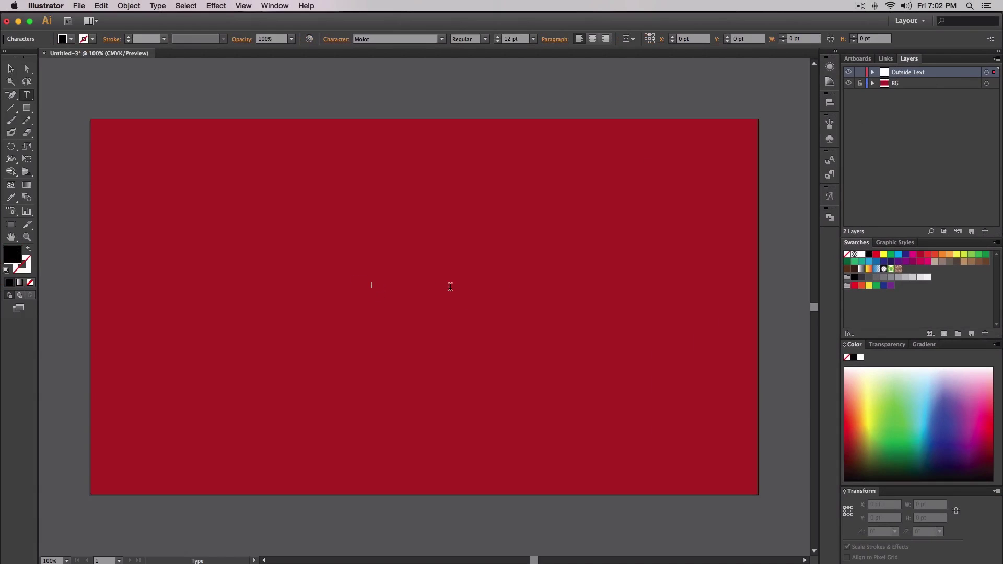
double_click(8, 260)
left_click_drag(517, 259, 405, 229)
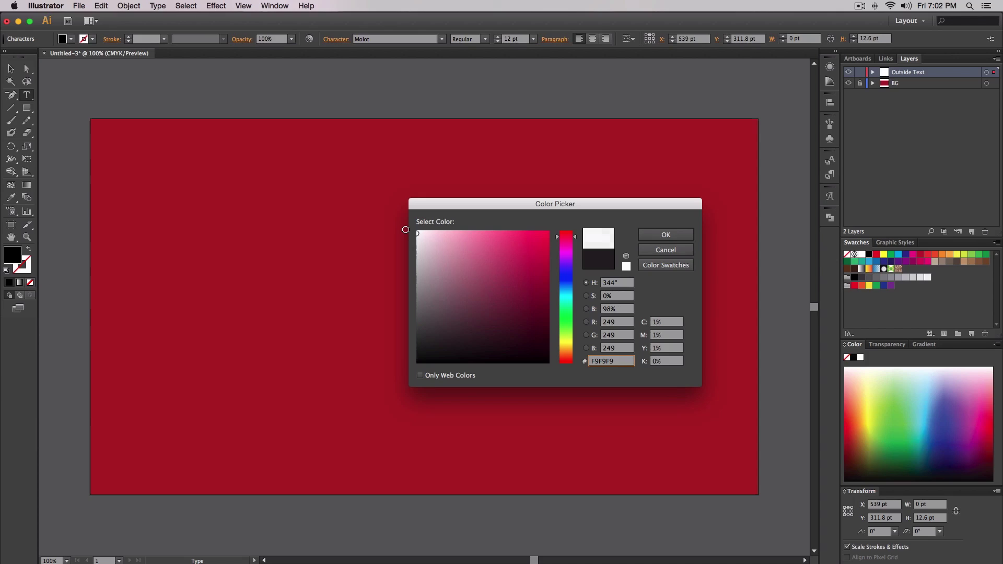
left_click(674, 238)
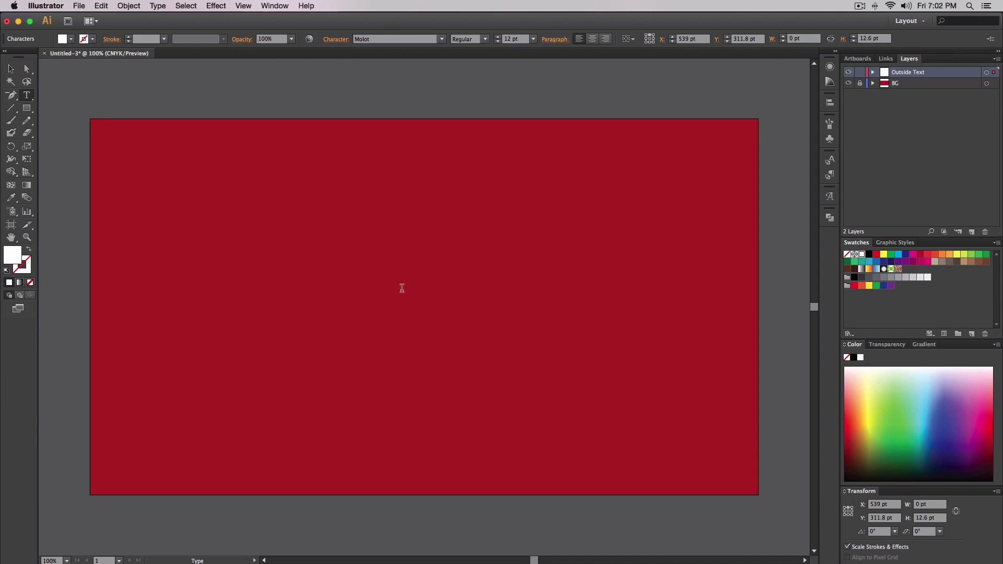
type("YOUTUBE")
key("Escape")
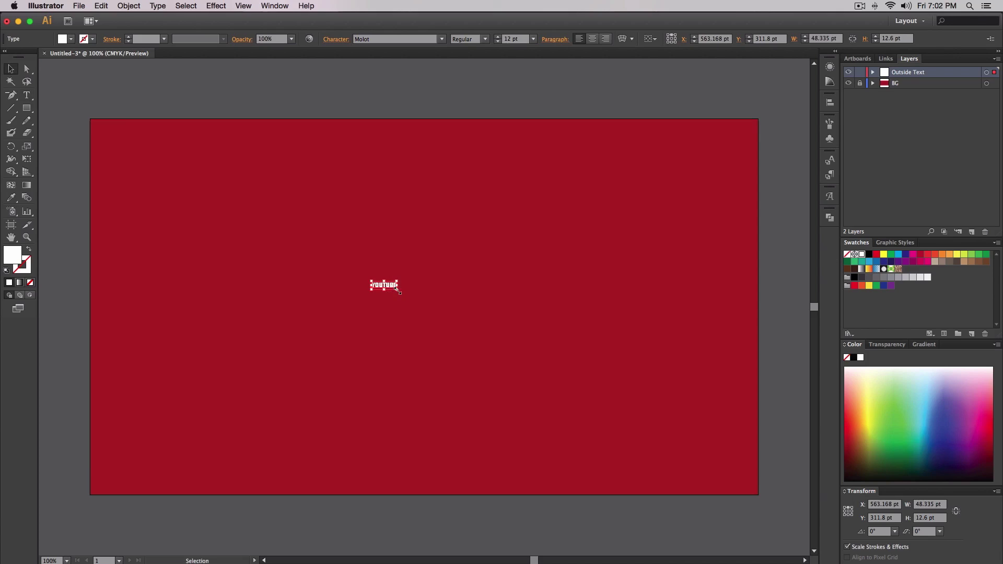
- Scale the YOUTUBE text proportionally to about 880 pt wide, place it near the artboard's centre and deselect it
left_click_drag(398, 291, 573, 335)
left_click_drag(515, 316, 558, 349)
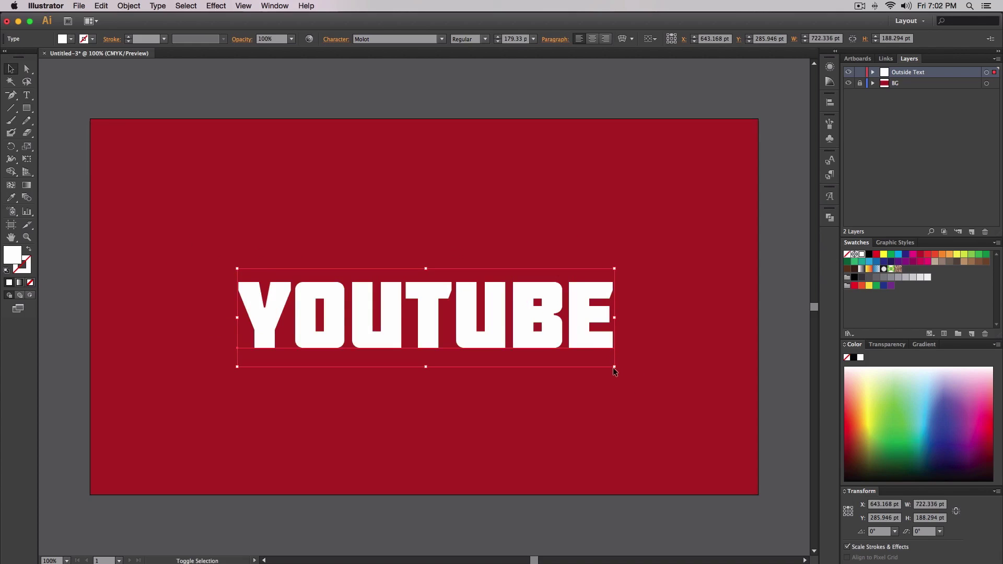
left_click_drag(615, 368, 660, 397)
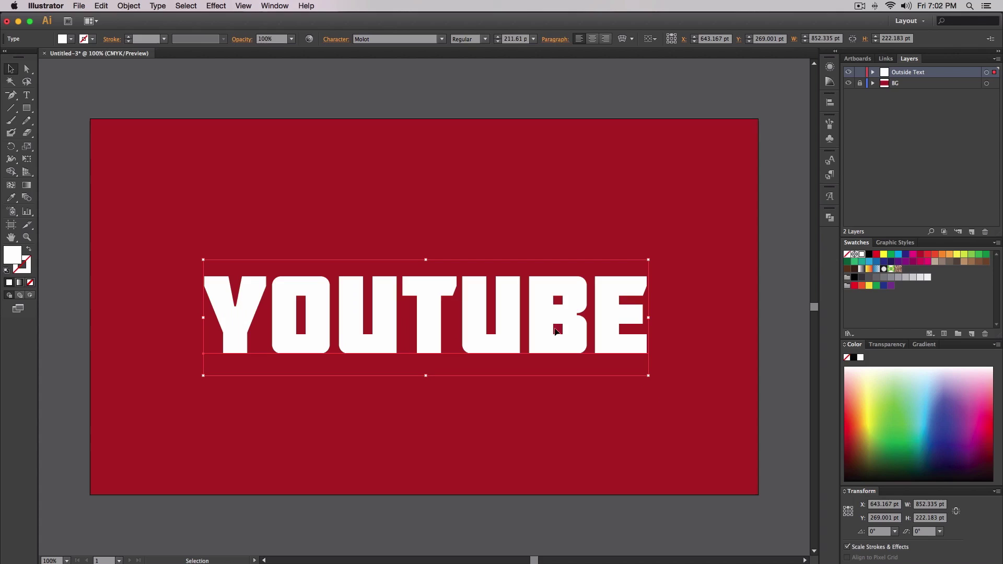
left_click_drag(544, 332, 544, 312)
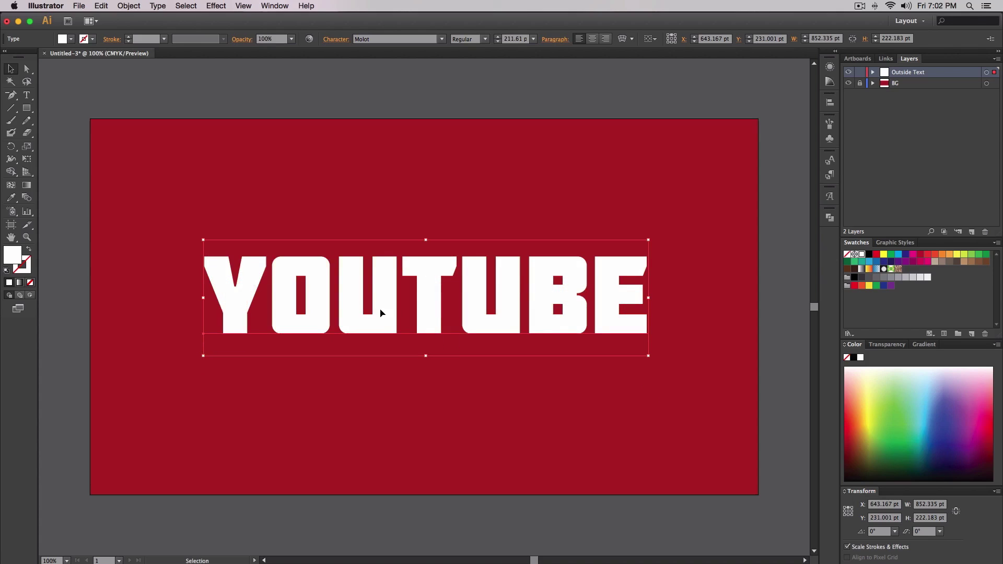
key("super+shift+a")
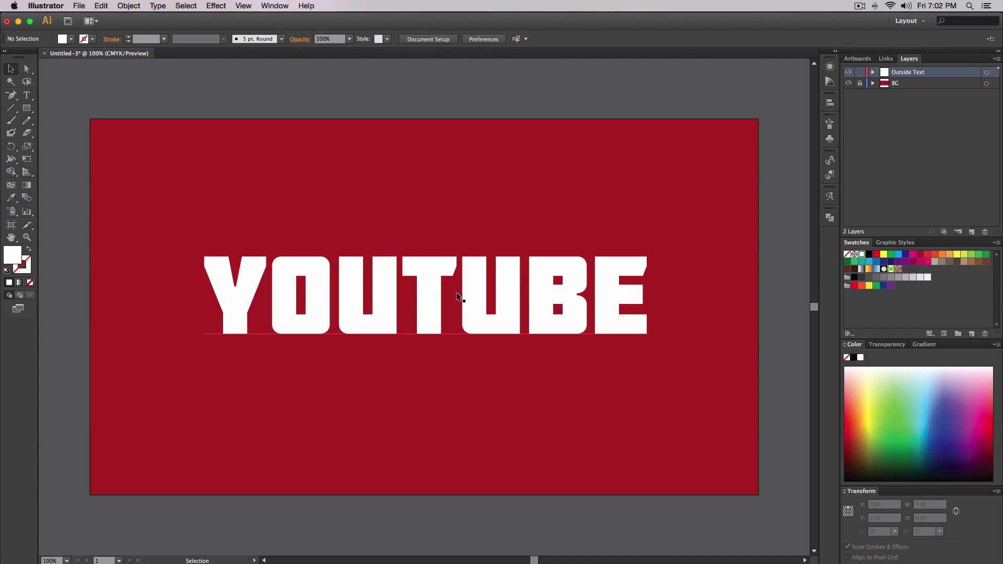
left_click(431, 297)
left_click_drag(651, 347, 656, 358)
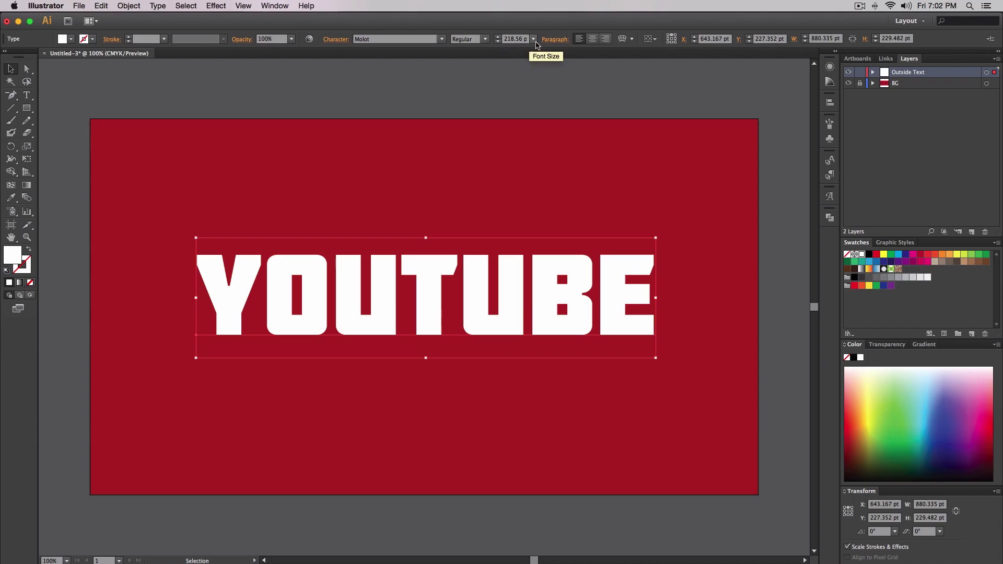
left_click(433, 161)
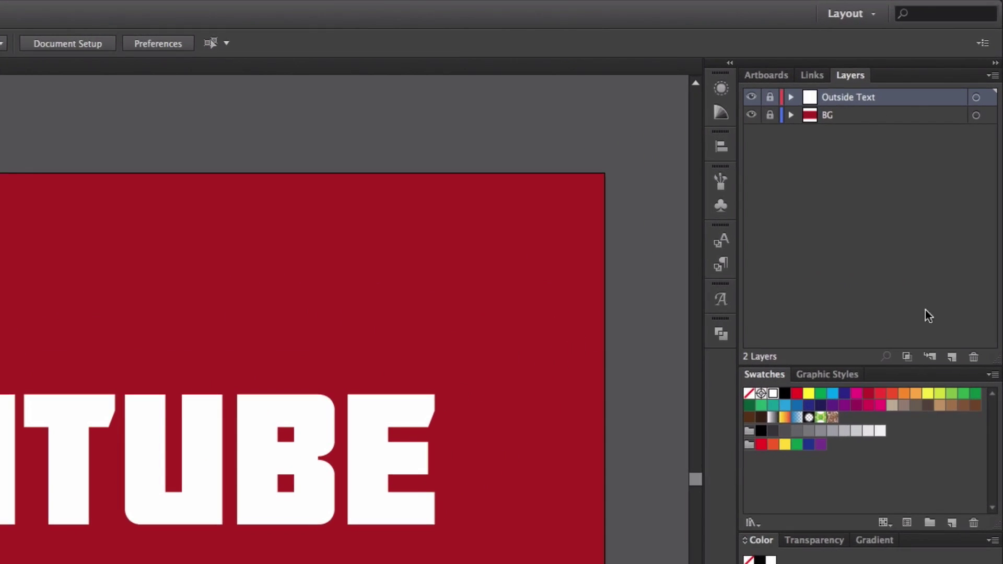
- Create a new layer above Outside Text and name it Inside Text
left_click(952, 357)
double_click(836, 98)
type("T")
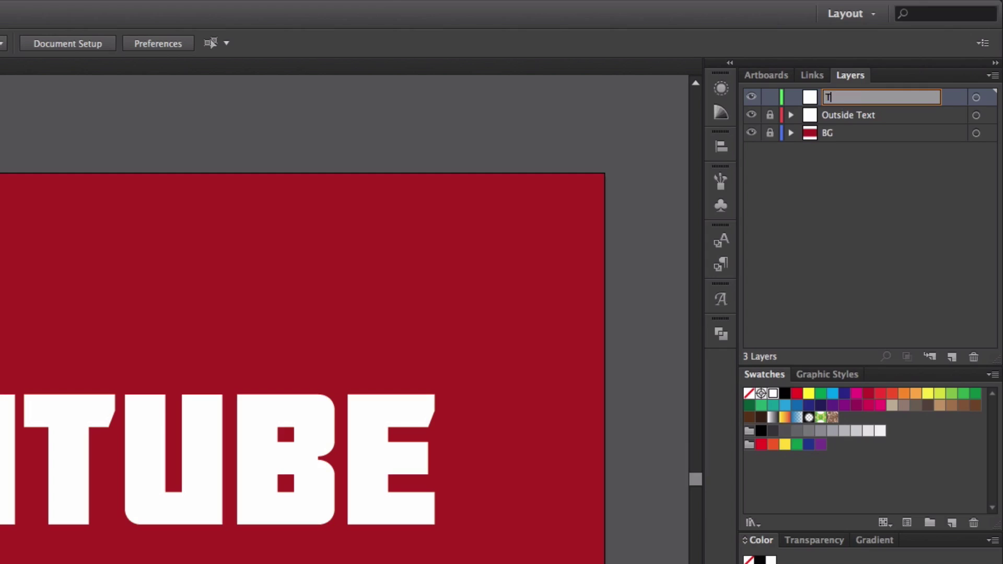
key("BackSpace")
type("ubTu")
key("BackSpace")
key("BackSpace")
type("Inside Tetxt")
key("Return")
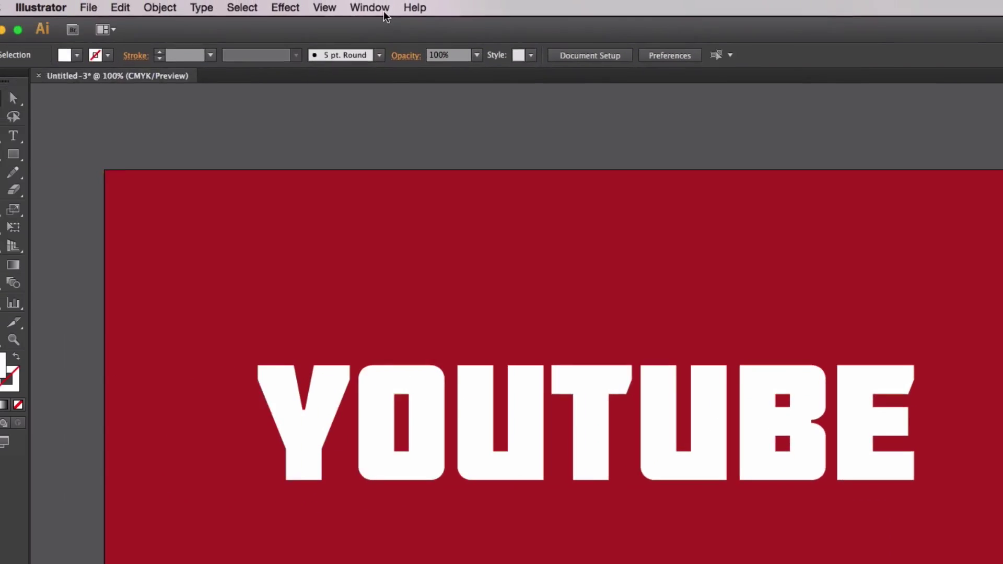
left_click(389, 8)
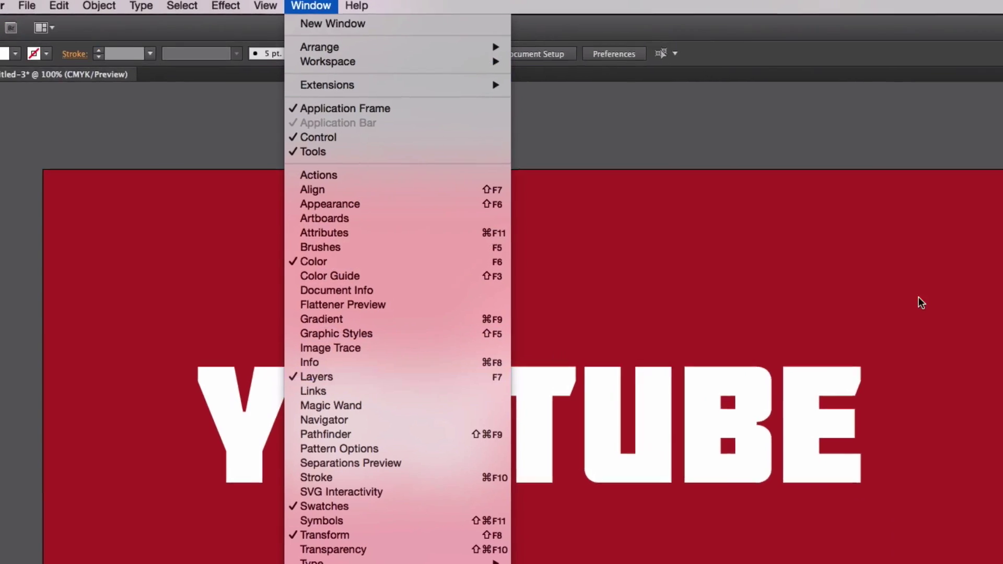
left_click(921, 303)
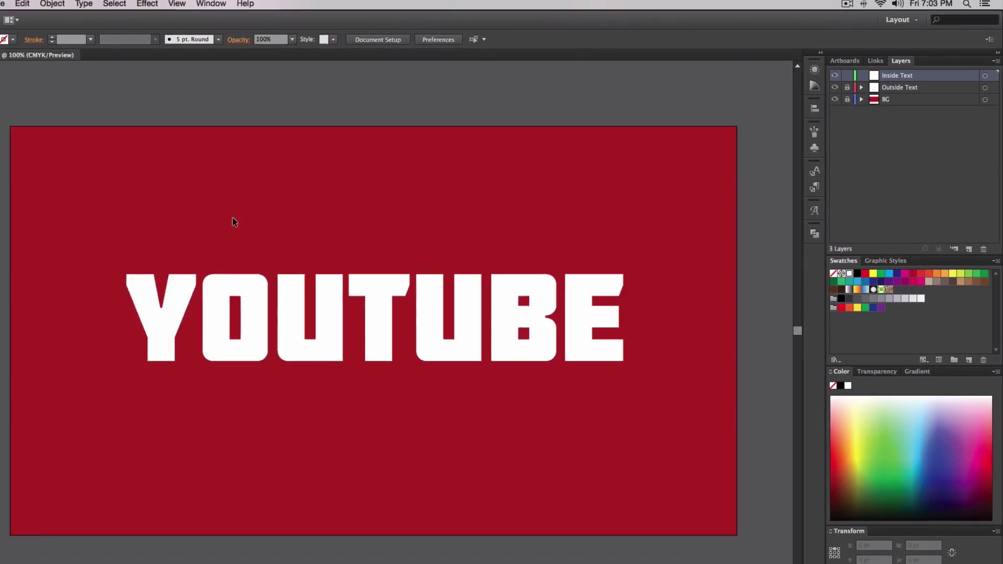
- With the Type tool, paste the phrase VIDEOS FUNNY DAILY TUTORIALS three more times at the end of the area text
left_click(27, 94)
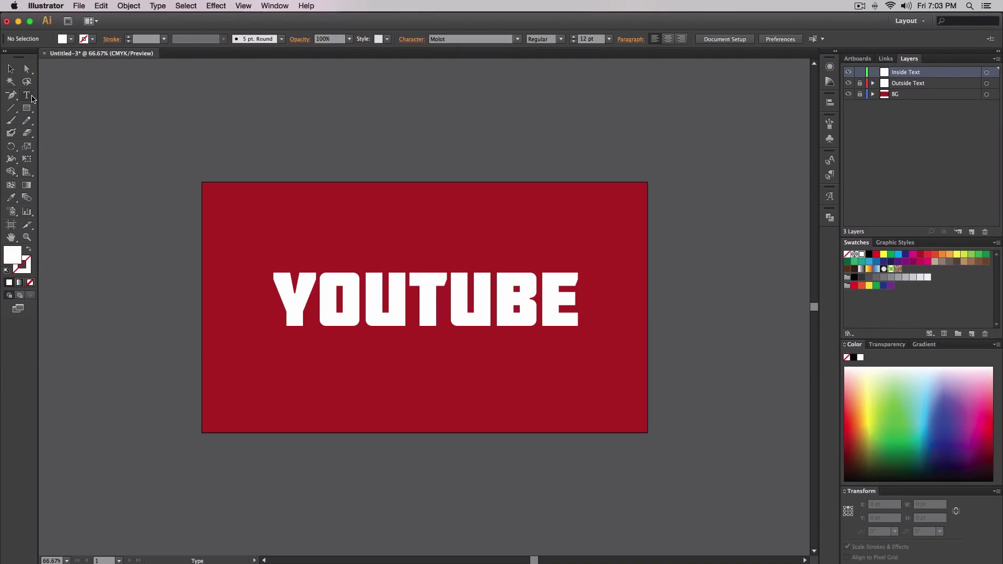
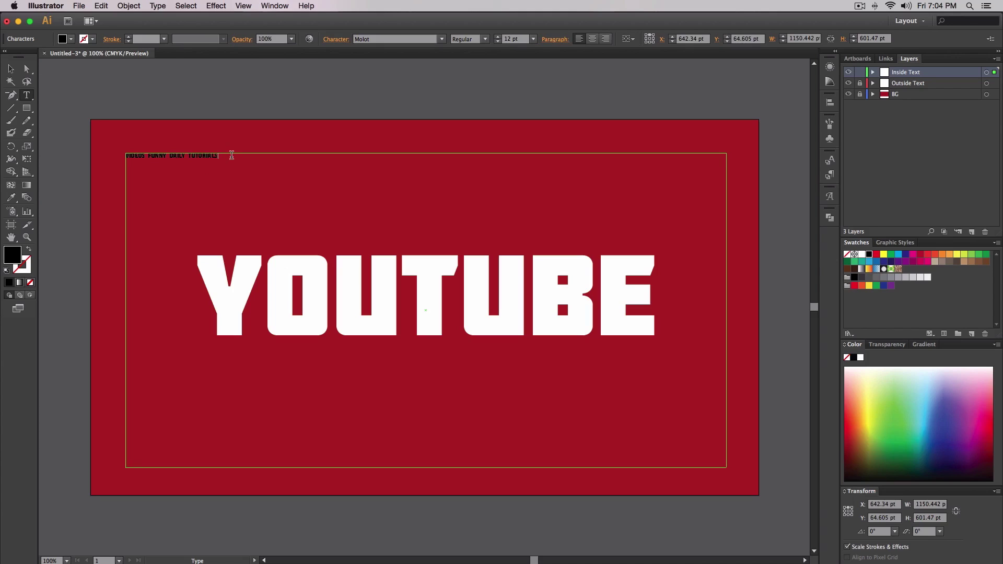
key("super+a")
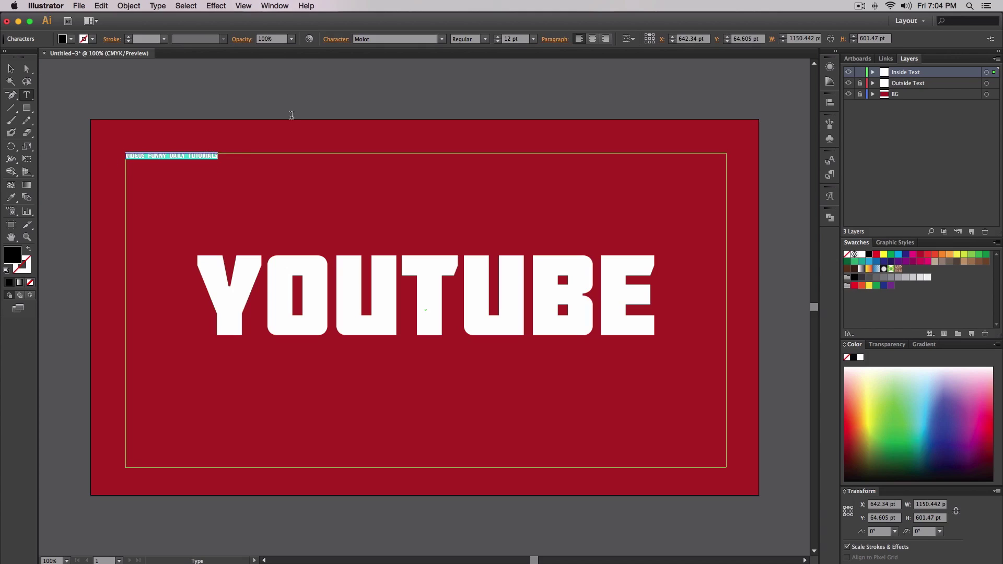
left_click(221, 170, "super")
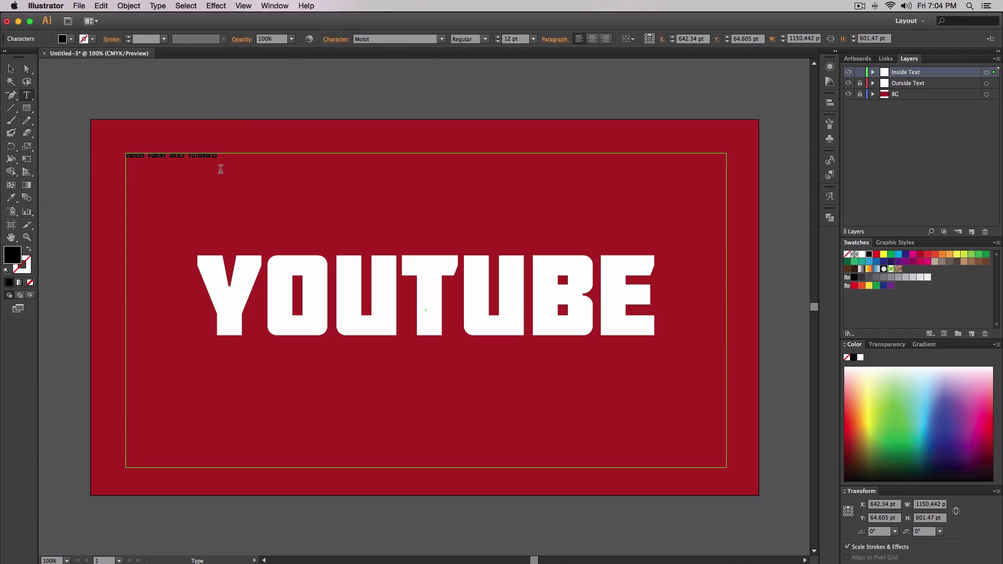
left_click(228, 157)
key("super+v")
key("super+v")
key("super+v")
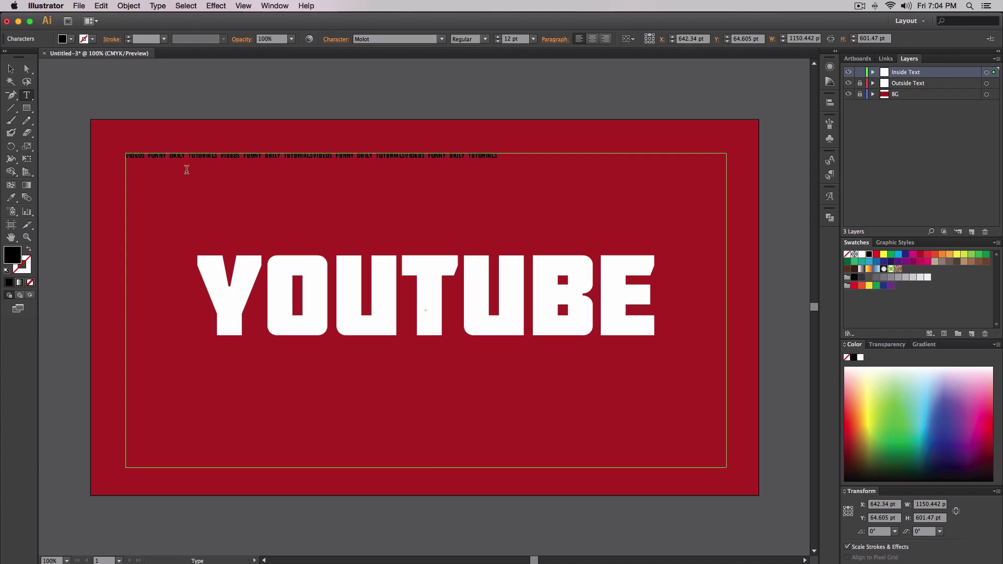
key("Tab")
key("Tab")
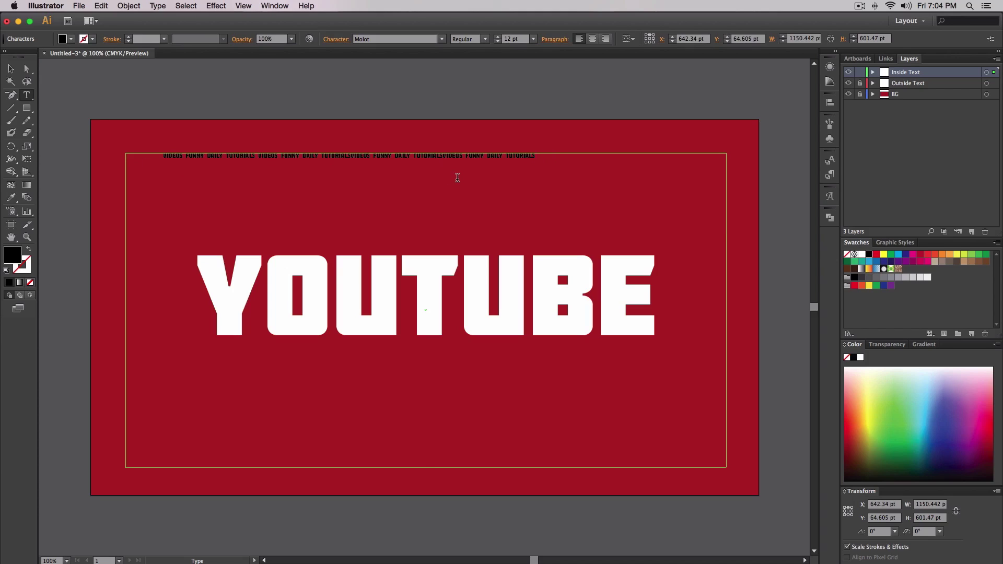
key("super+z")
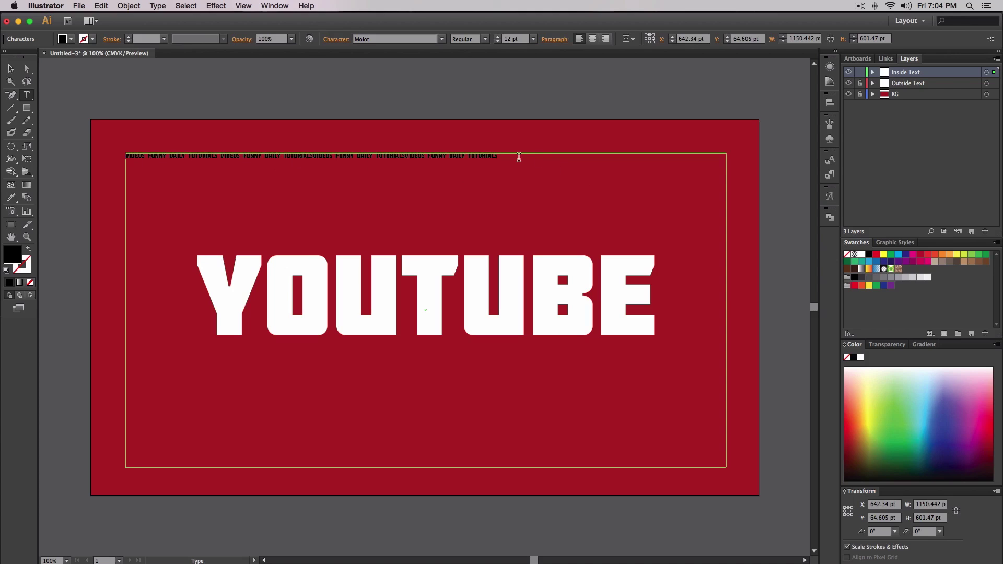
- Copy the whole line of repeated phrases and paste it repeatedly until the text fills about nine lines of the text area
key("super+a")
key("super+c")
key("super+v")
key("super+v")
key("super+v")
key("super+v")
key("super+v")
key("super+v")
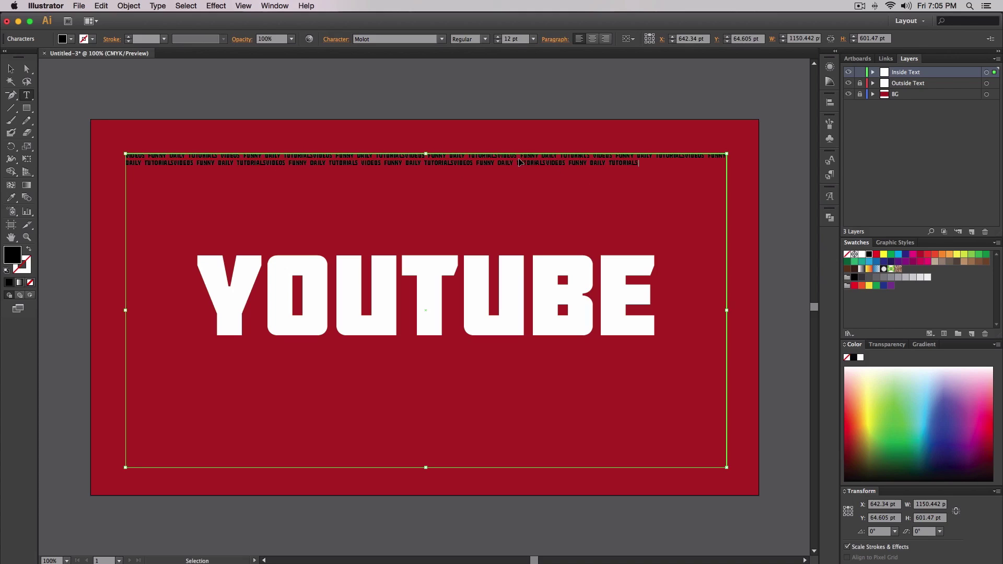
key("super+v")
key("super+v")
key("super+v")
key("super+v")
key("super+v")
key("super+v")
key("super+v")
key("super+v")
key("super+v")
key("super+v")
key("super+v")
key("super+v")
key("super+v")
key("super+v")
key("super+v")
key("super+v")
key("super+v")
key("super+v")
key("super+v")
key("super+v")
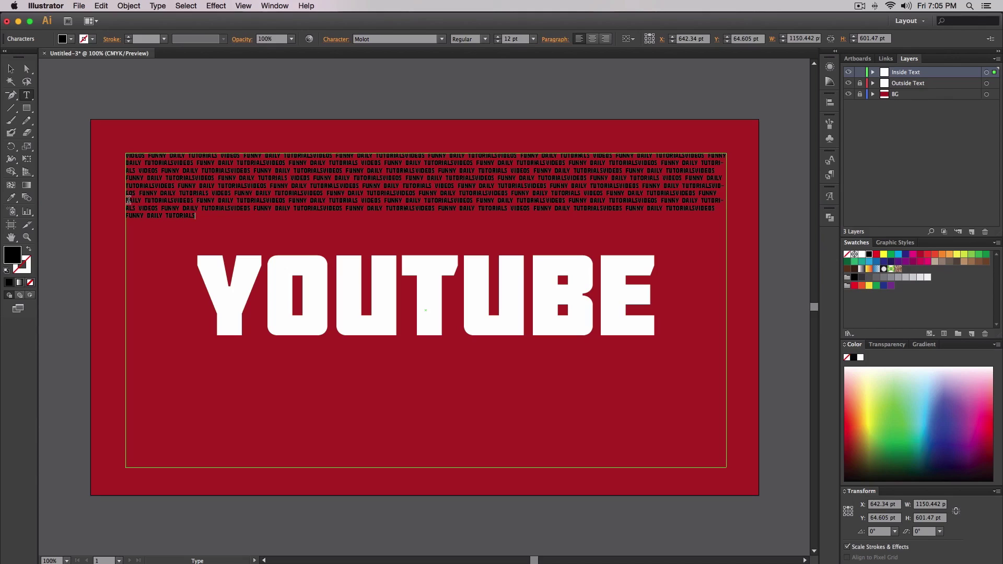
- Insert a tab at the start of the first line and another before DAILY in the seventh line
key("Tab")
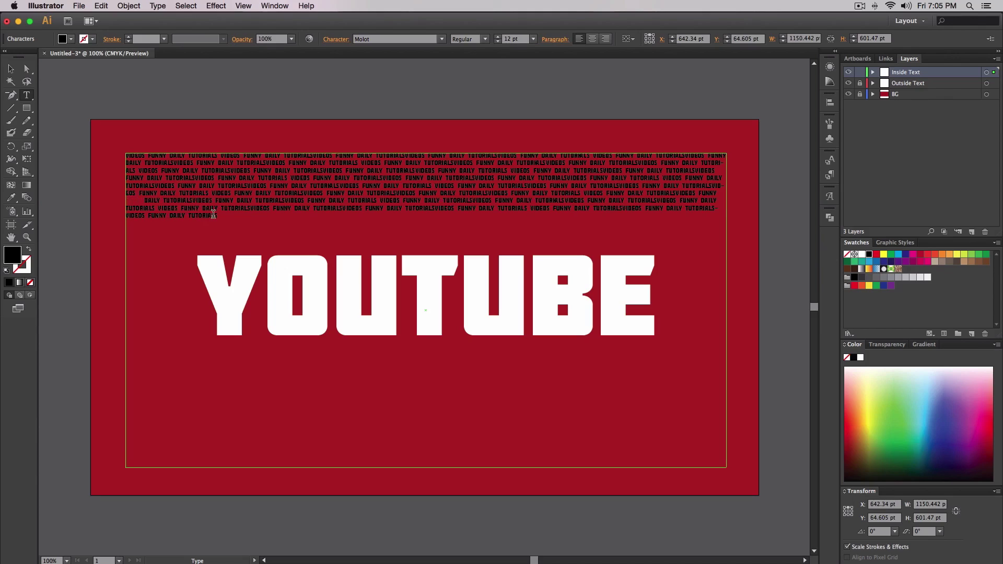
key("BackSpace")
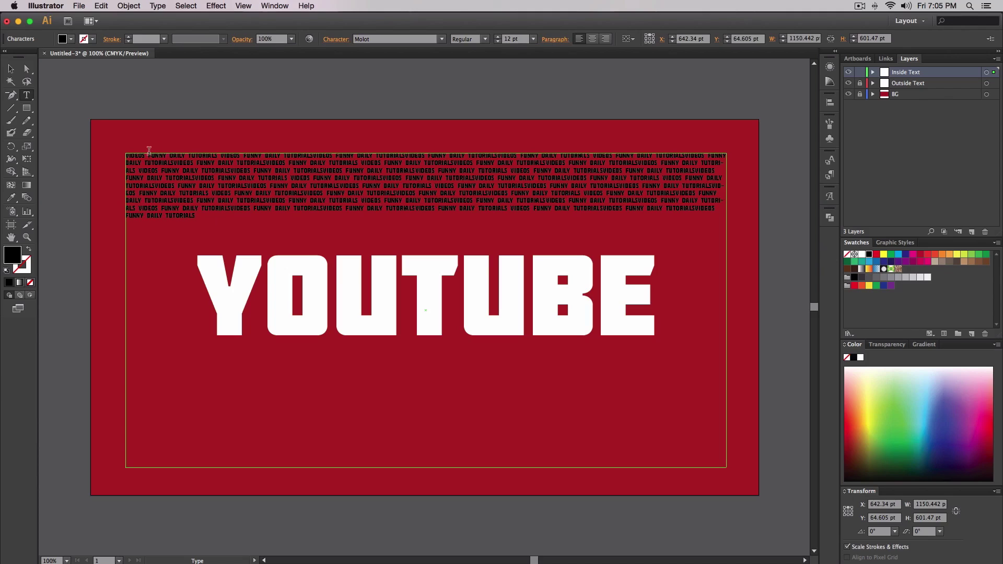
left_click(126, 154)
key("Tab")
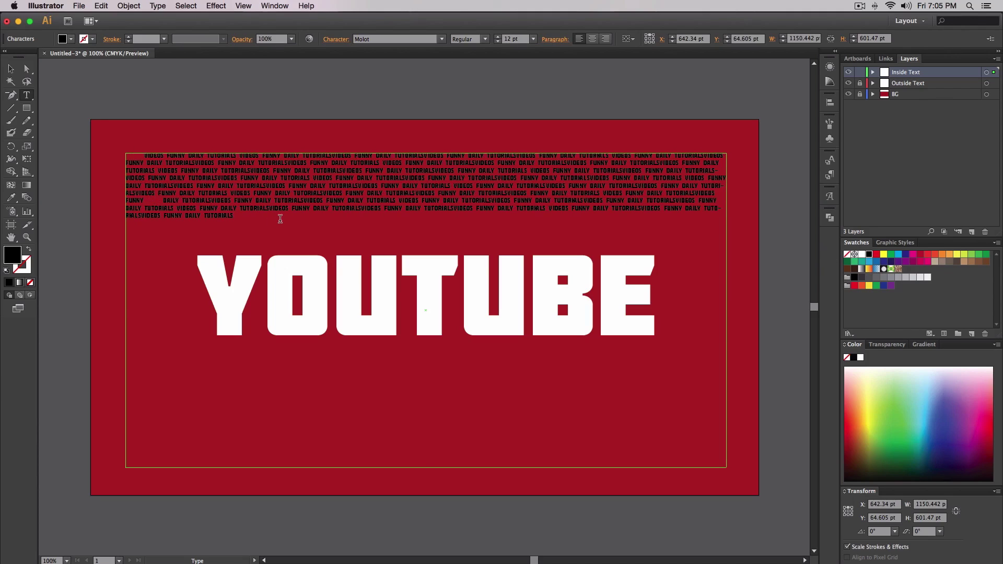
- Paste more copies of the phrases at the end to extend the text to about twelve lines, and select all the text
key("super+v")
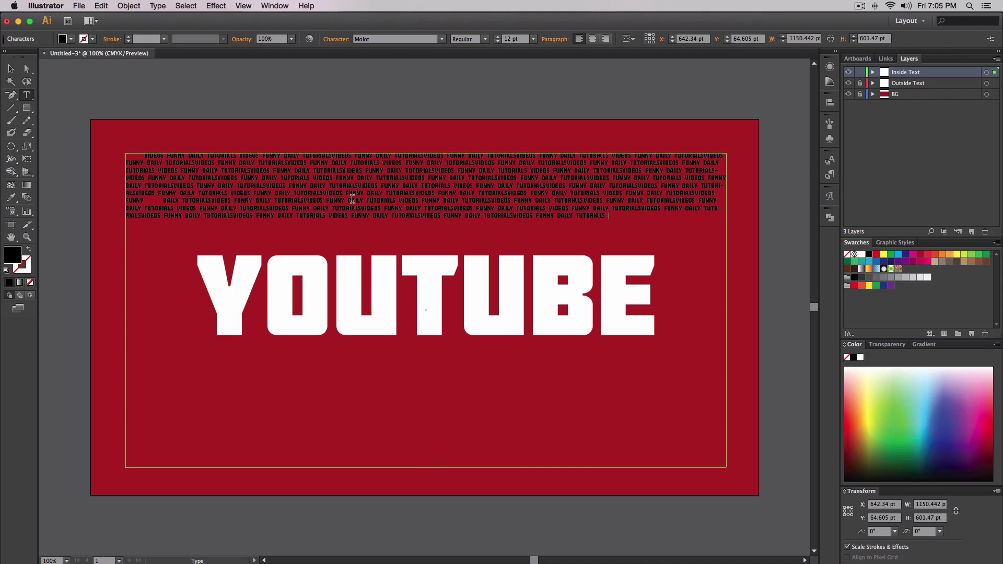
key("super+z")
key("super+v")
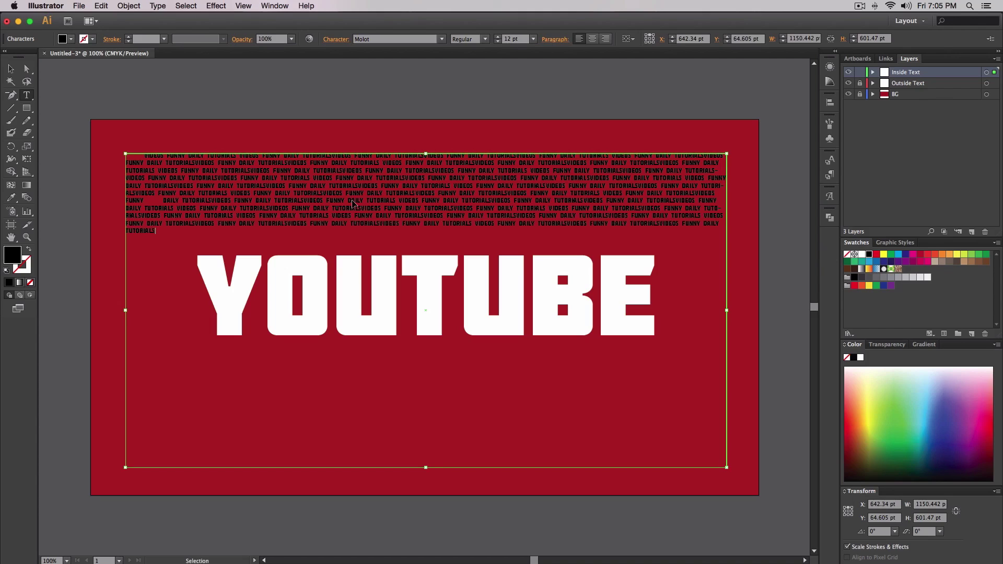
key("super+v")
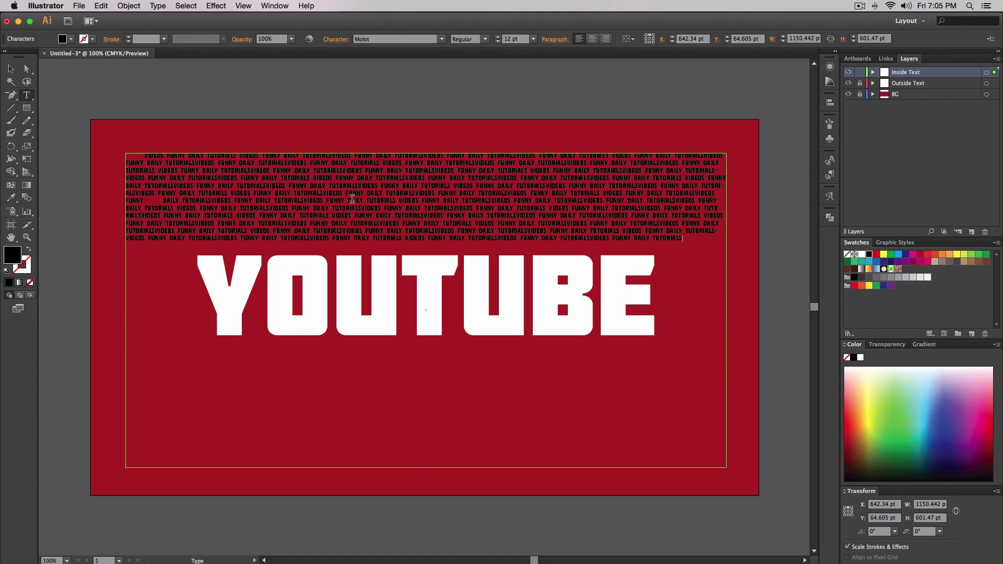
key("super+a")
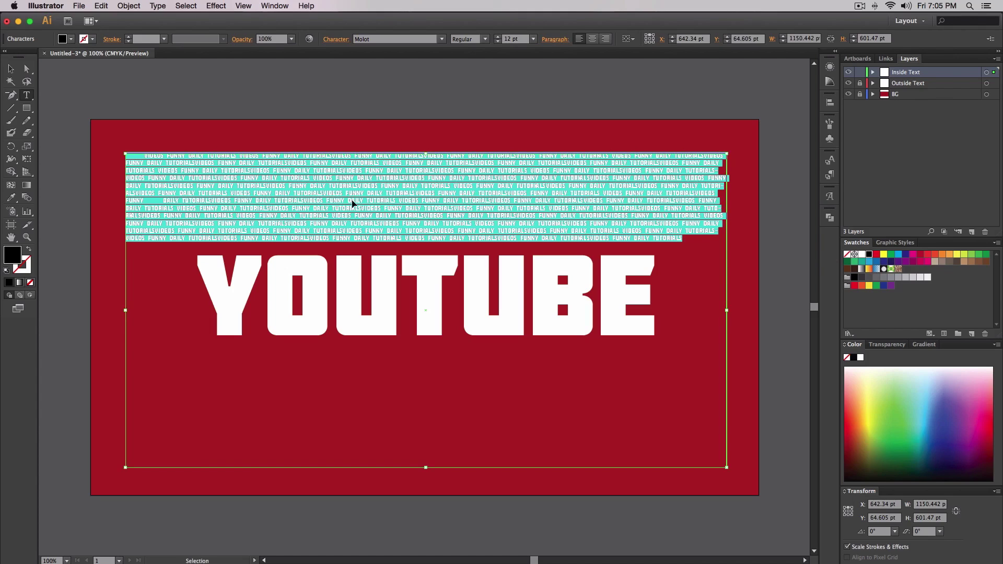
- Paste more copies of the repeated phrases at the end until the text fills the whole text area, and finish editing the text
left_click(353, 198)
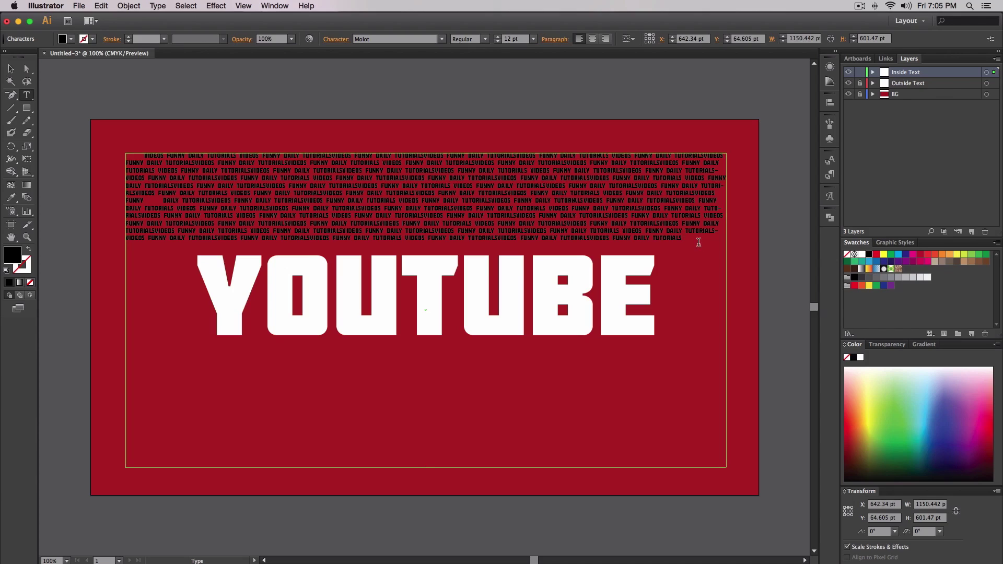
key("super+v")
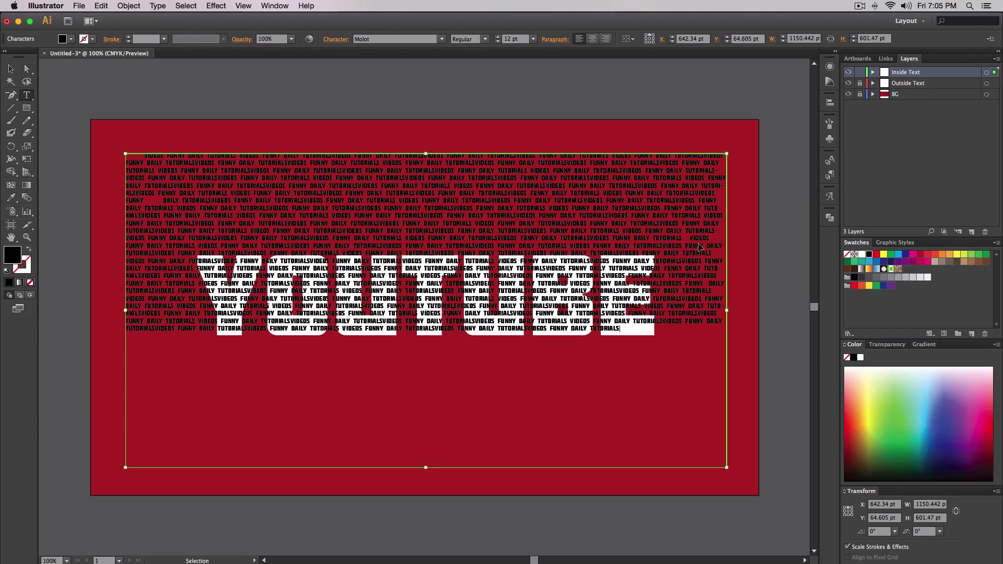
key("super+v")
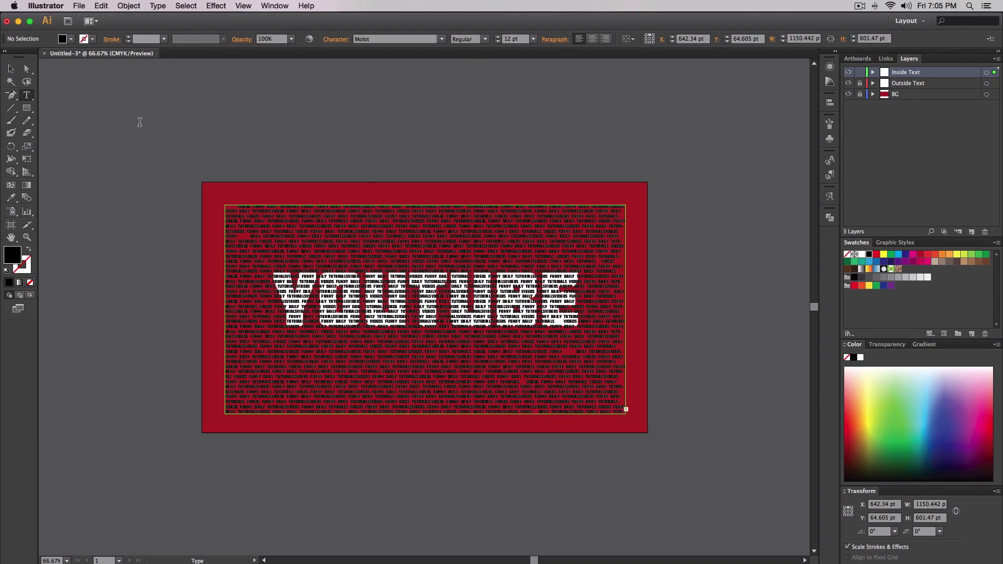
key("Escape")
left_click(136, 123)
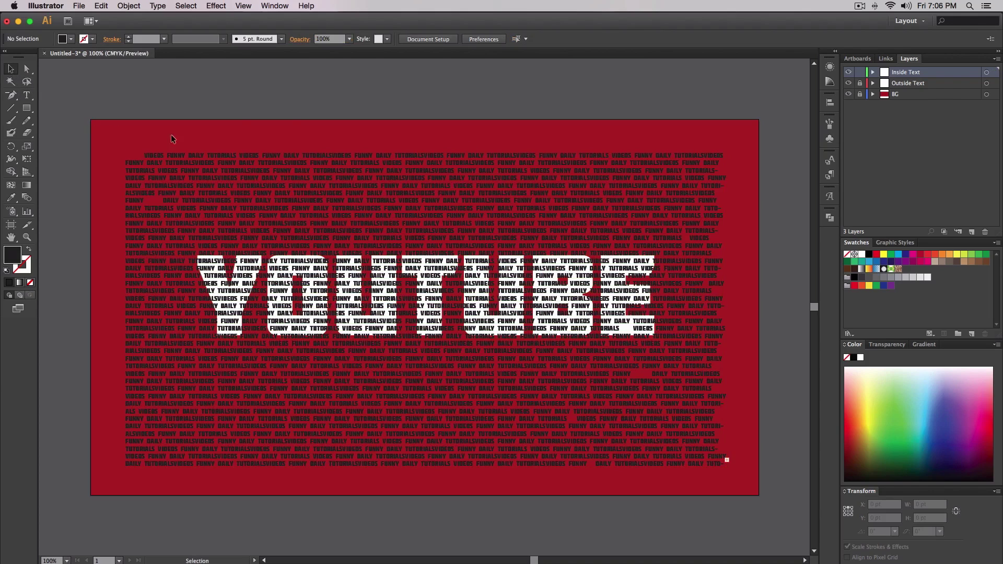
- Cut the repeated-word text block from the Inside Text layer, and unlock and activate the Outside Text layer
left_click(275, 171)
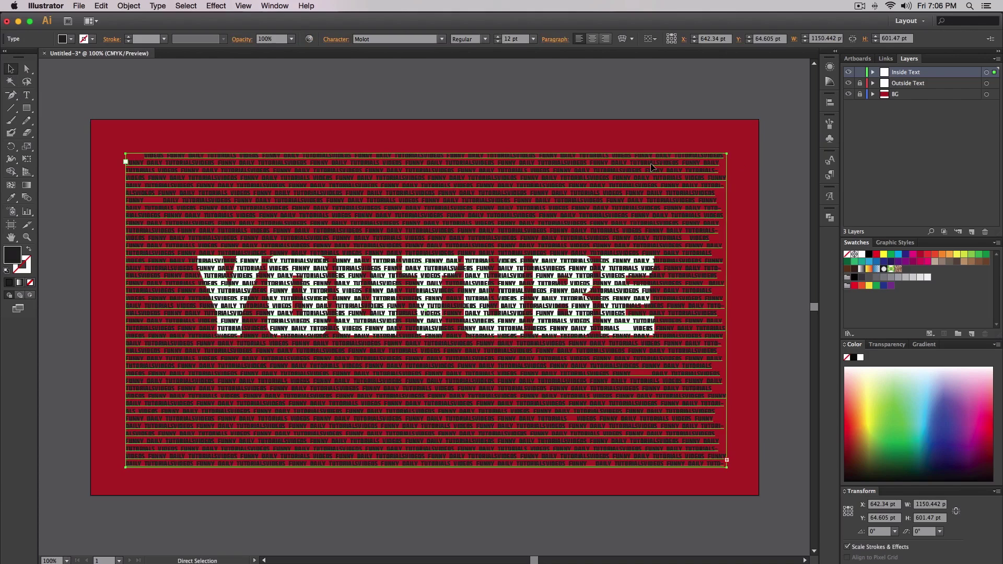
key("Delete")
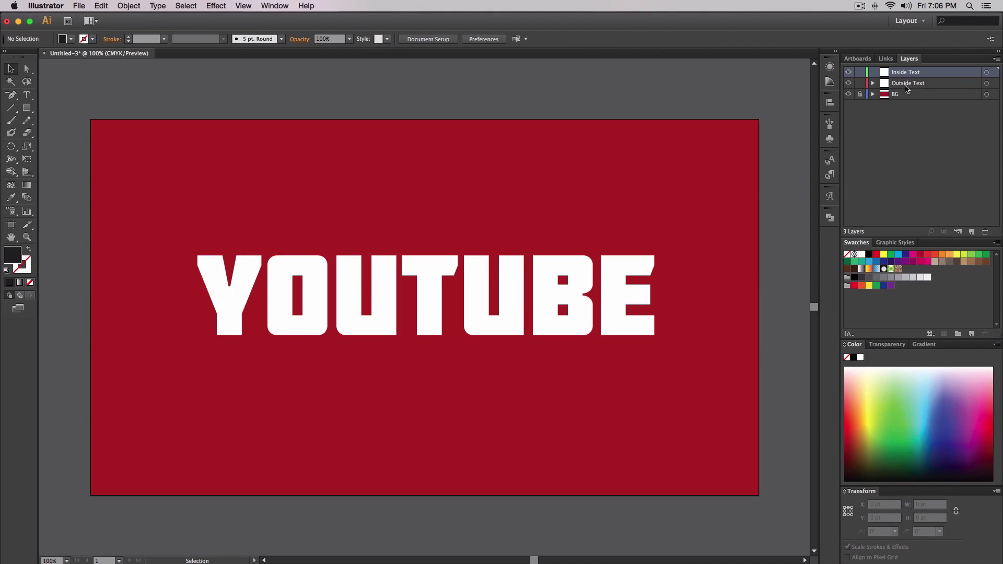
left_click(940, 87)
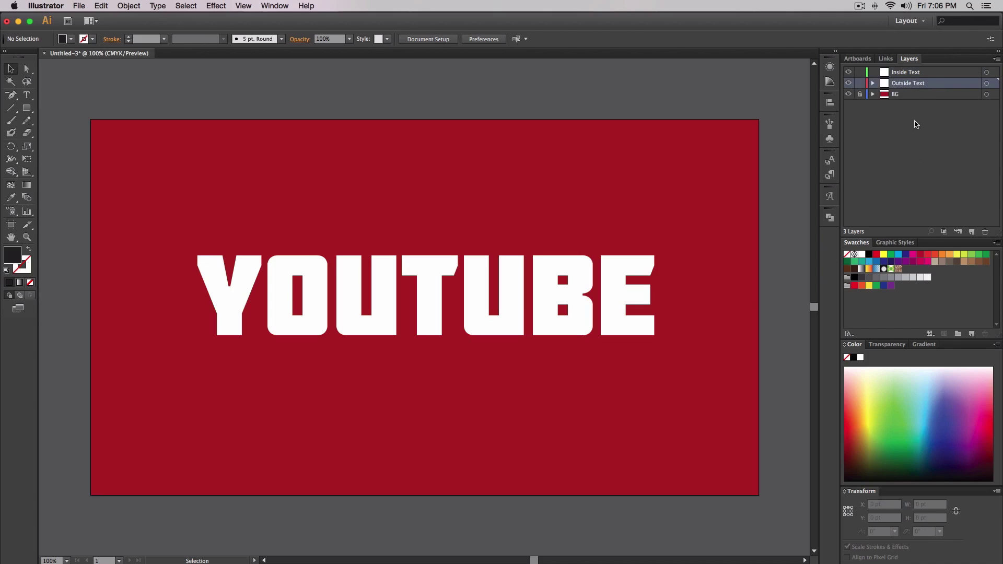
- Make an opacity mask on the white YOUTUBE lettering
left_click(615, 293)
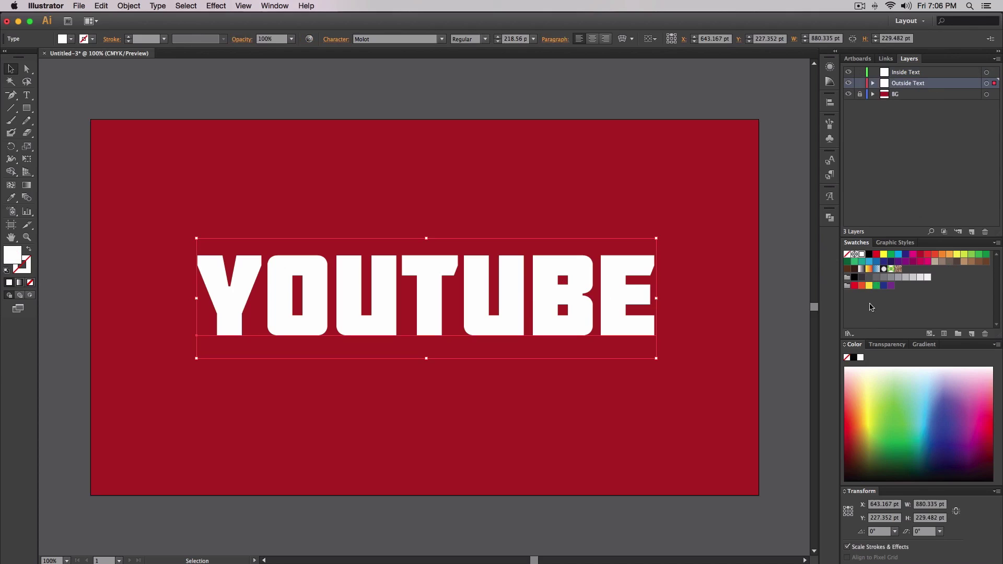
left_click(887, 344)
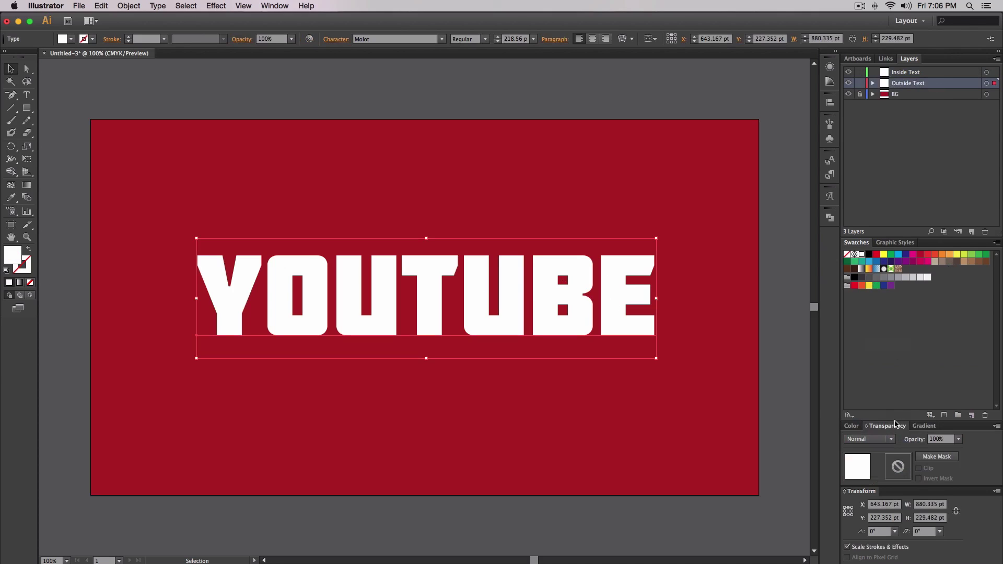
left_click(275, 6)
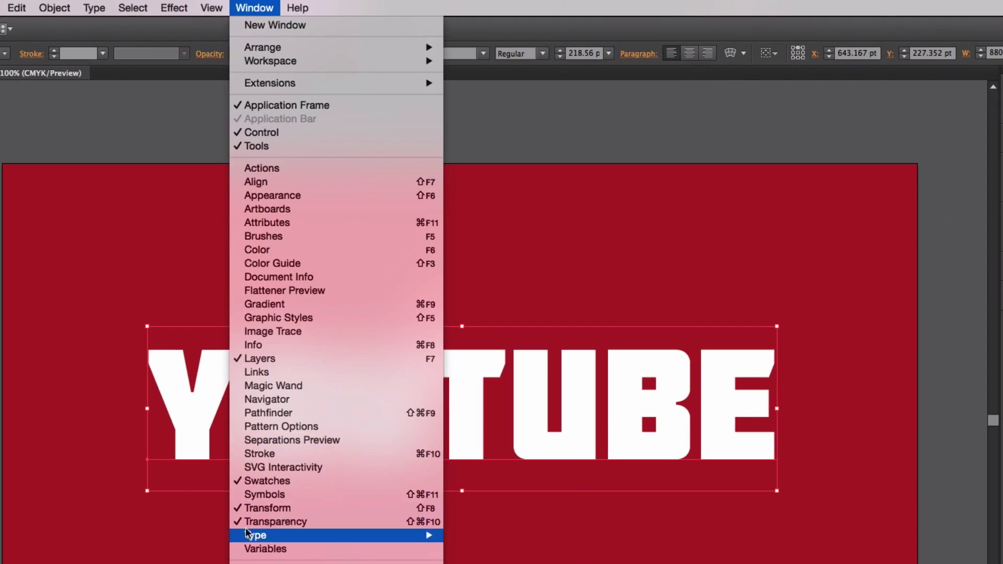
left_click(363, 510)
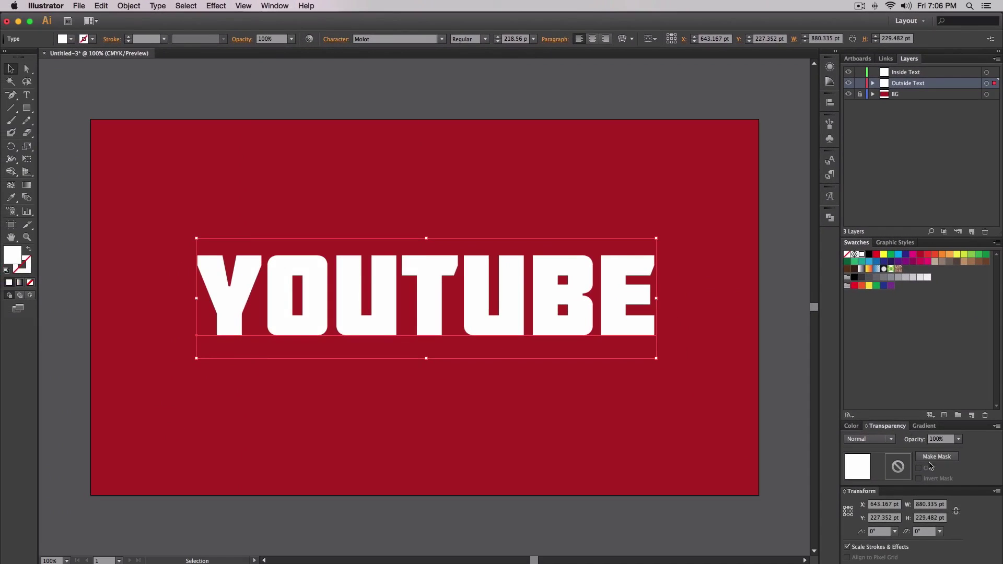
left_click(998, 427)
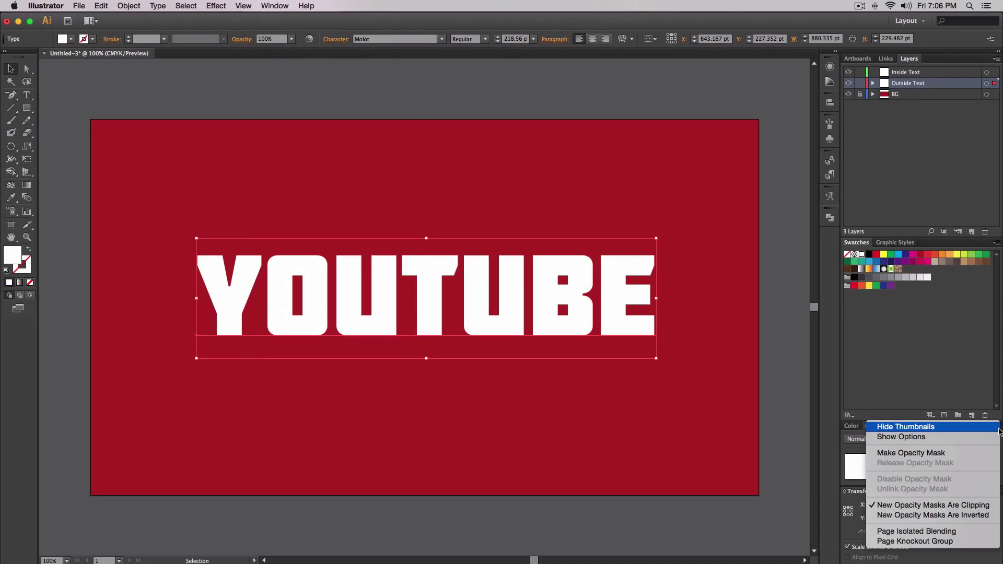
left_click(997, 427)
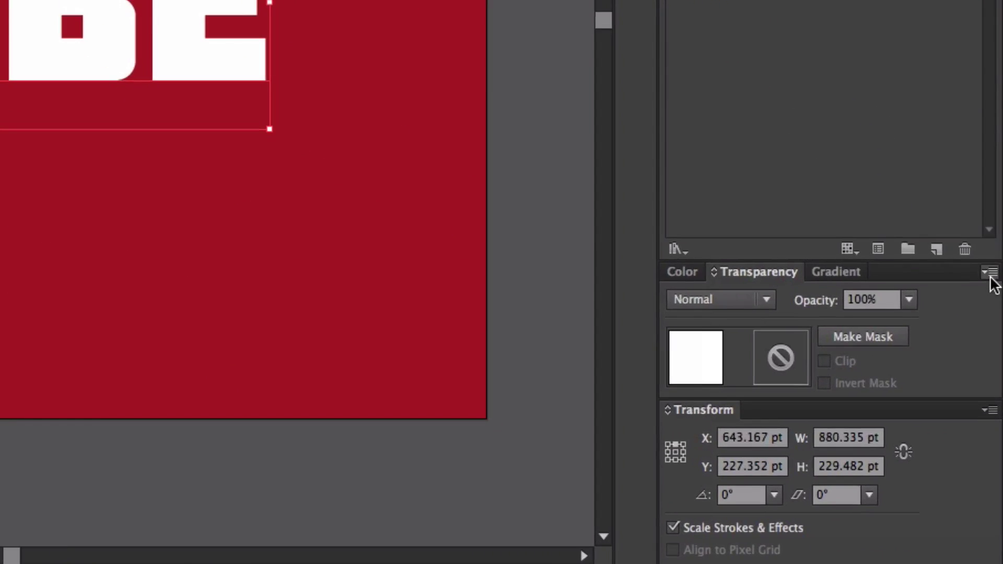
left_click(997, 427)
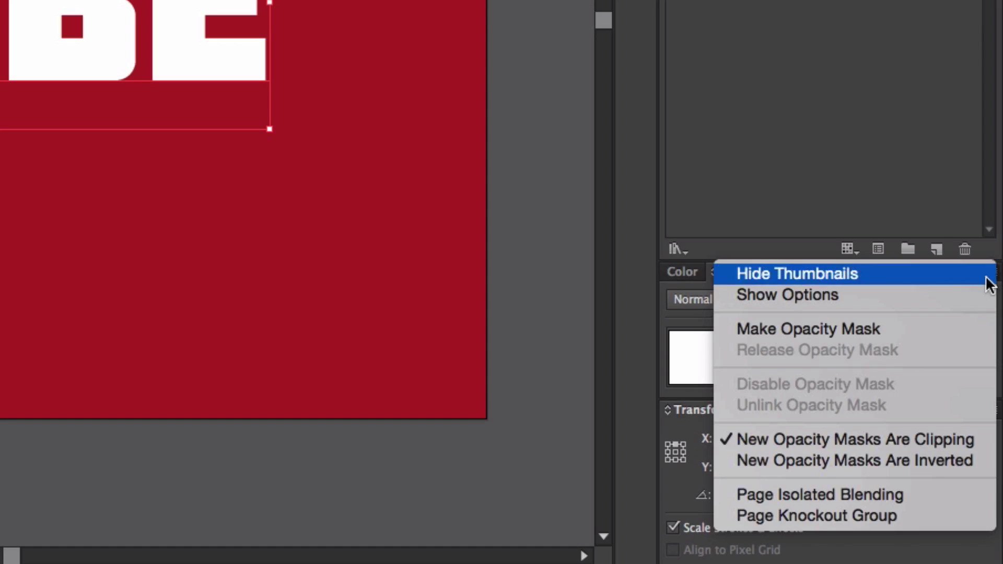
left_click(816, 172)
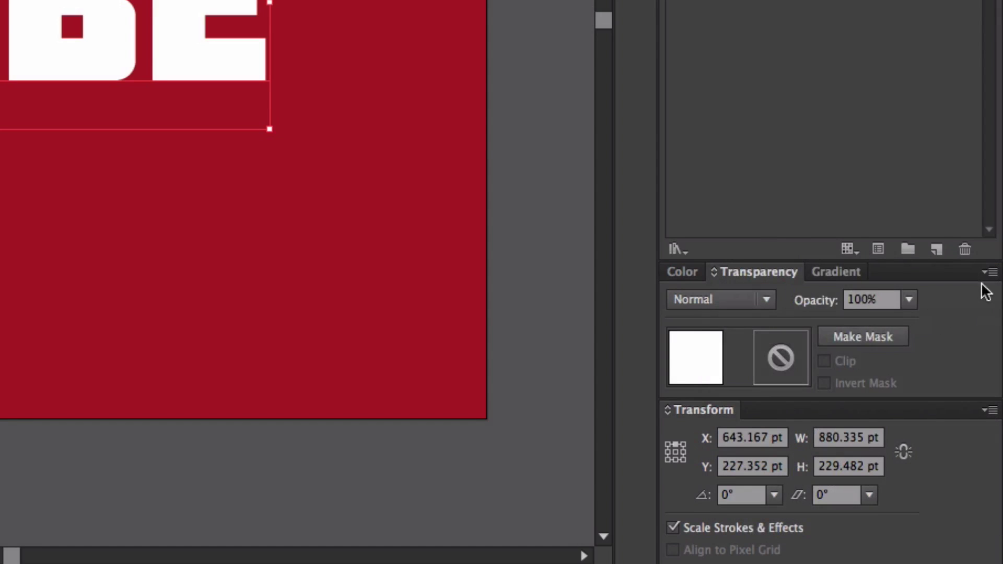
left_click(864, 338)
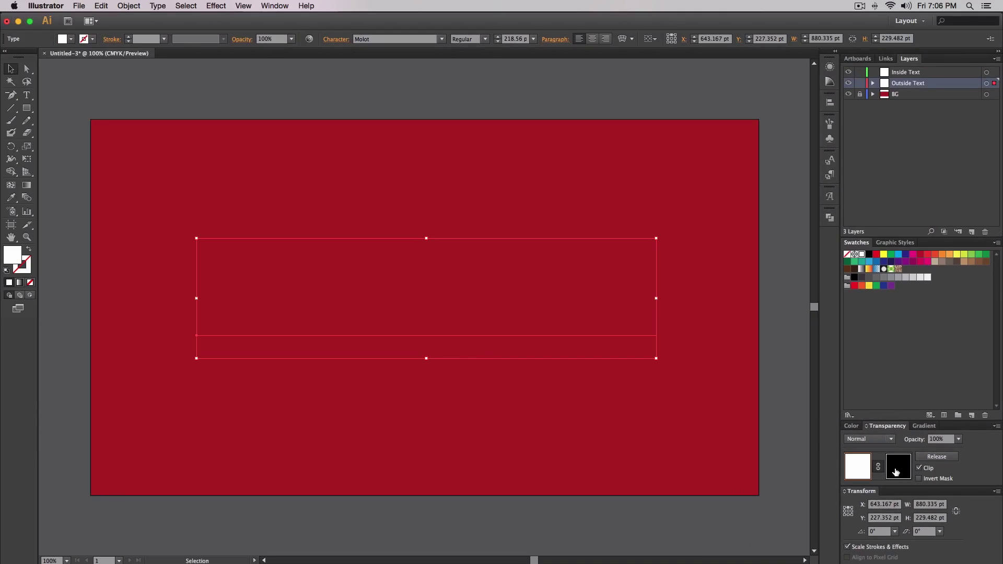
- Paste the cut text block in front inside the opacity mask, invert the mask, and return to the artwork with nothing selected
left_click(898, 468)
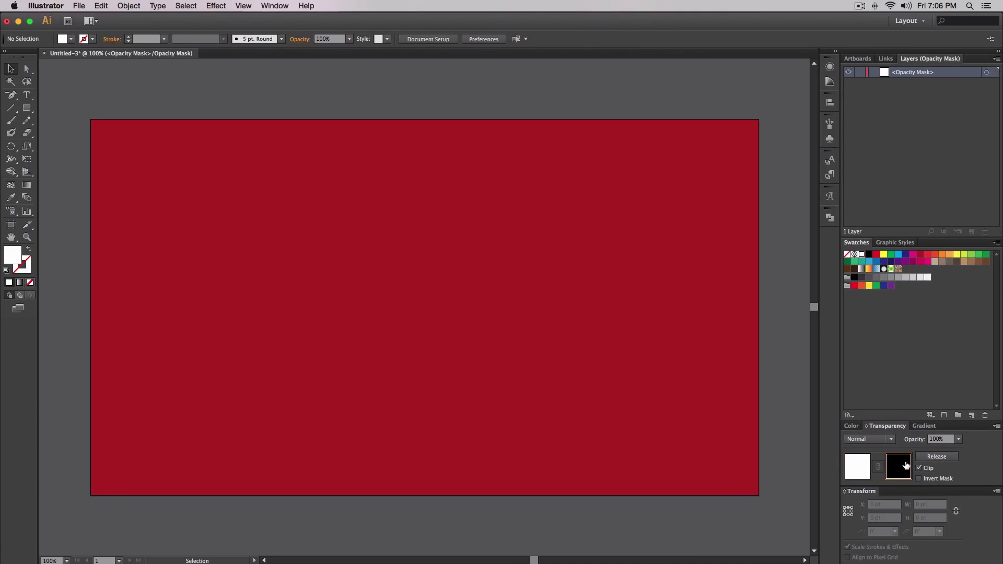
key("super+f")
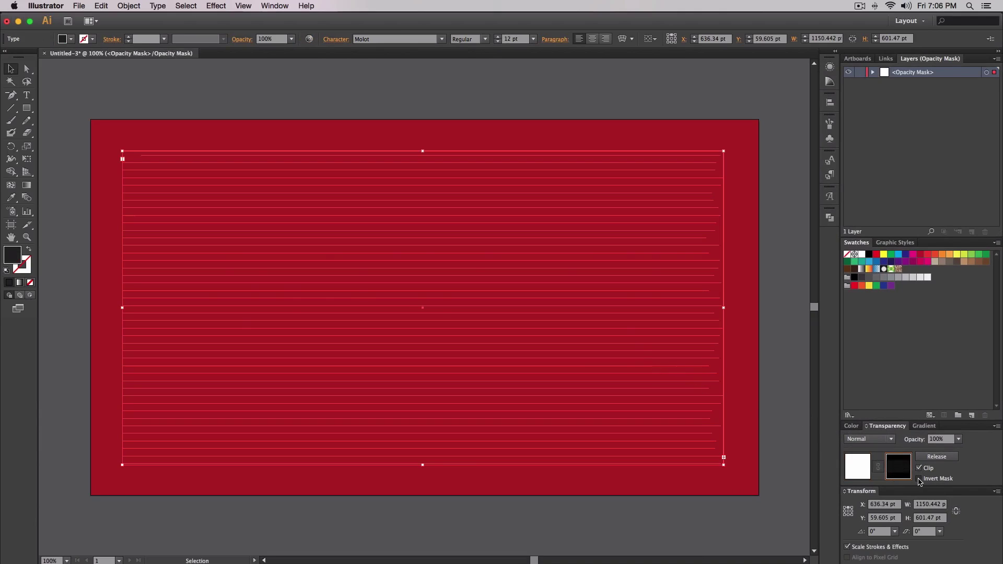
left_click(919, 479)
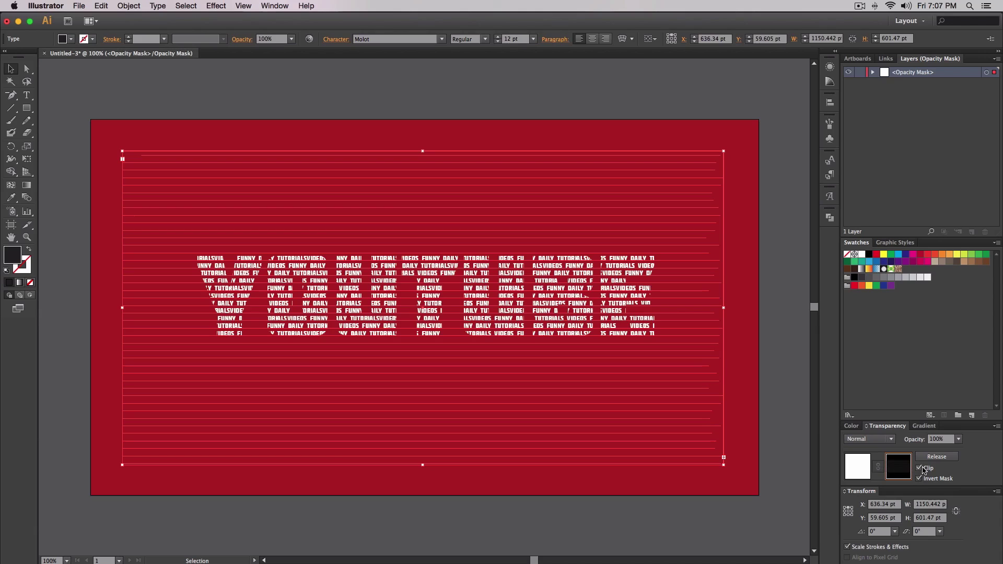
left_click(864, 473)
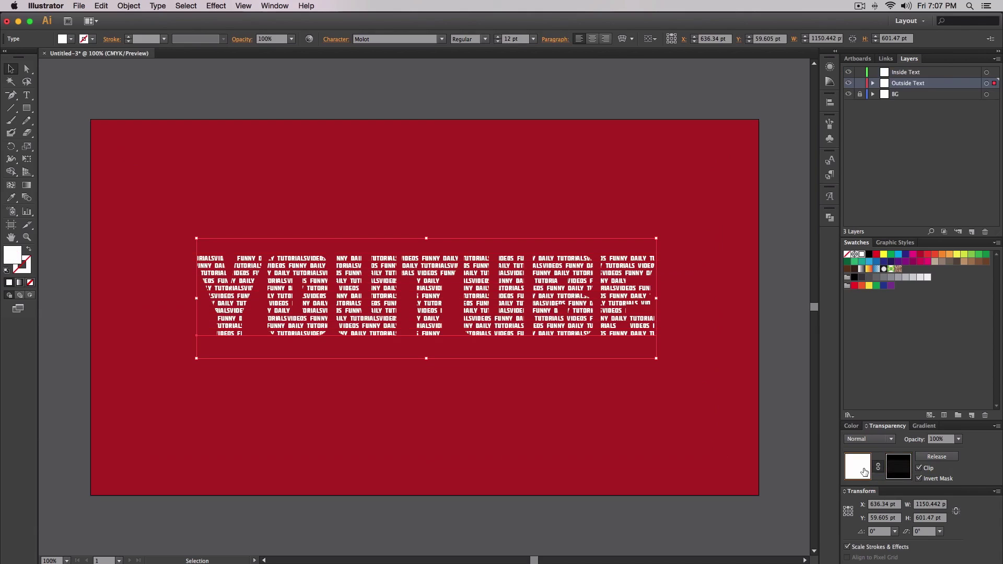
left_click(140, 79)
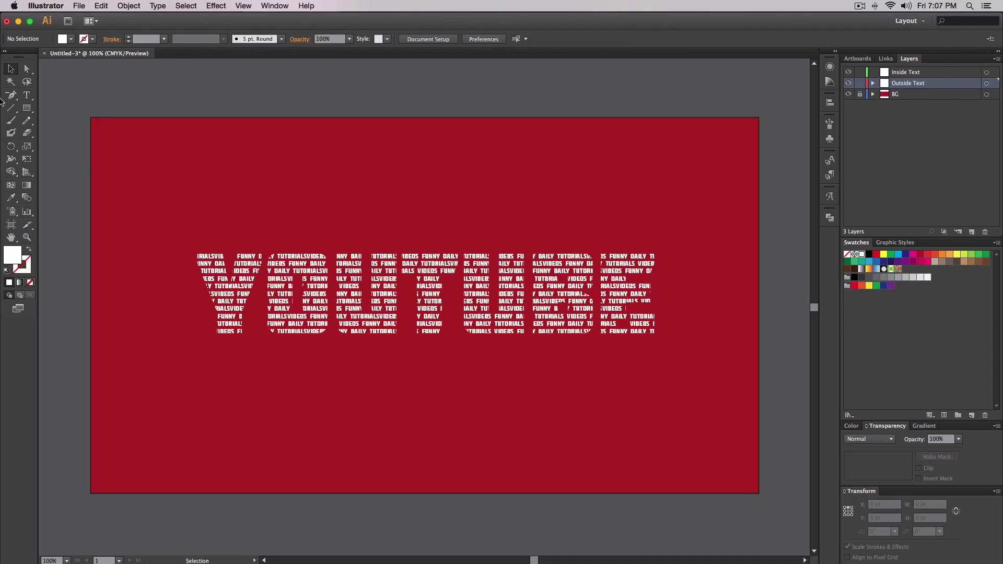
- Inside the opacity mask of the YOUTUBE lettering, set the font size of all the repeated-word text to 10 pt
left_click(494, 281)
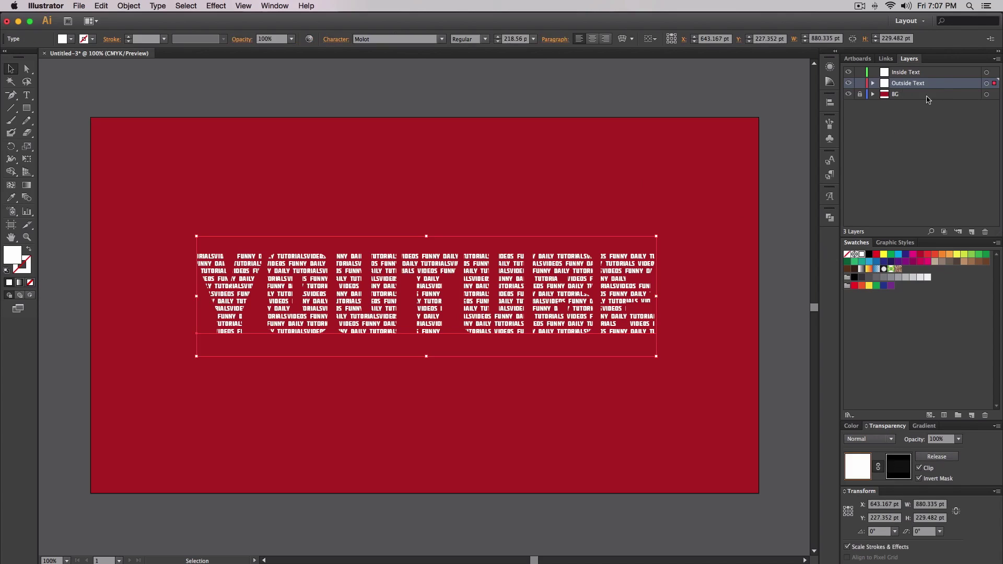
left_click(898, 468)
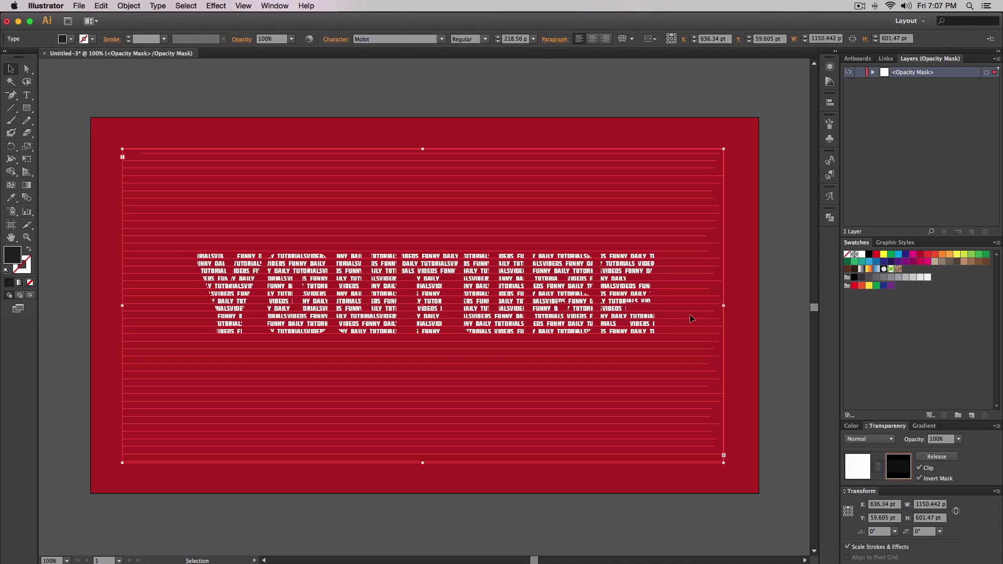
key("t")
left_click(487, 314)
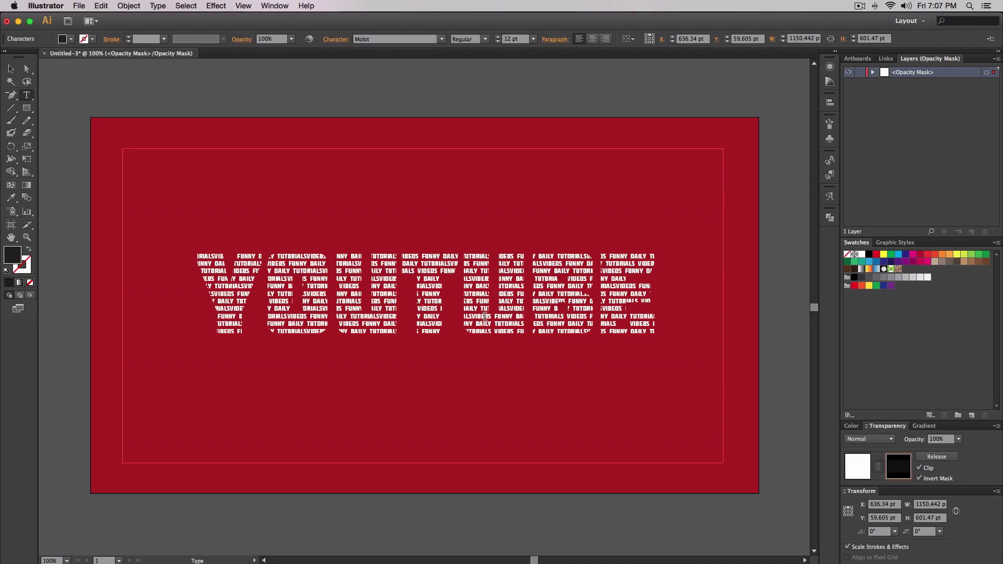
key("super+a")
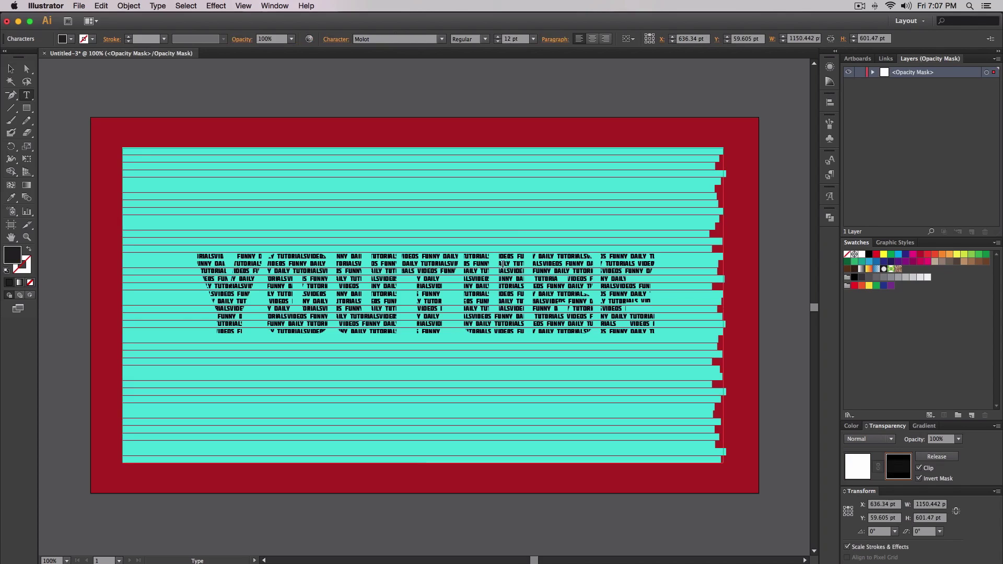
left_click(497, 41)
left_click(498, 42)
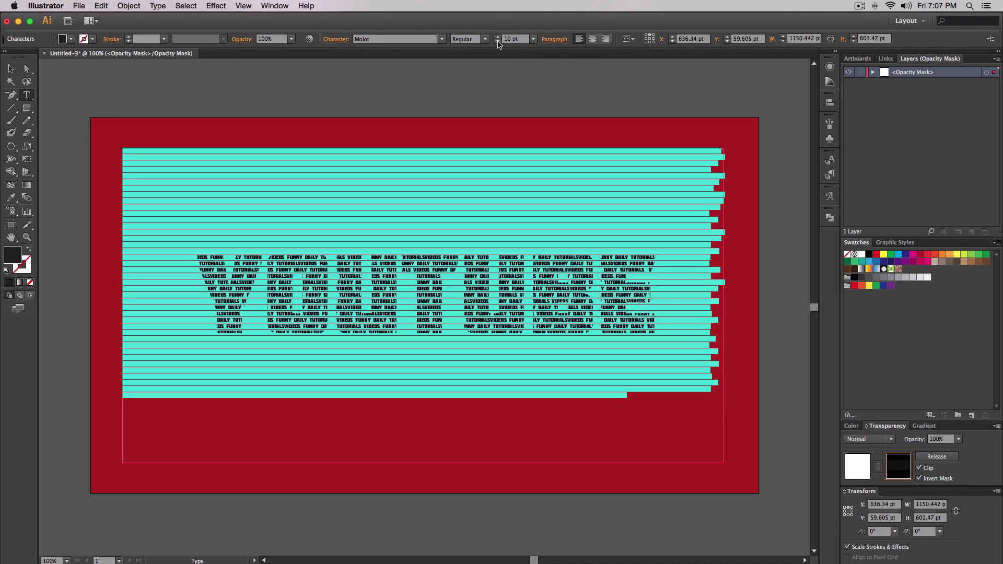
left_click(498, 37)
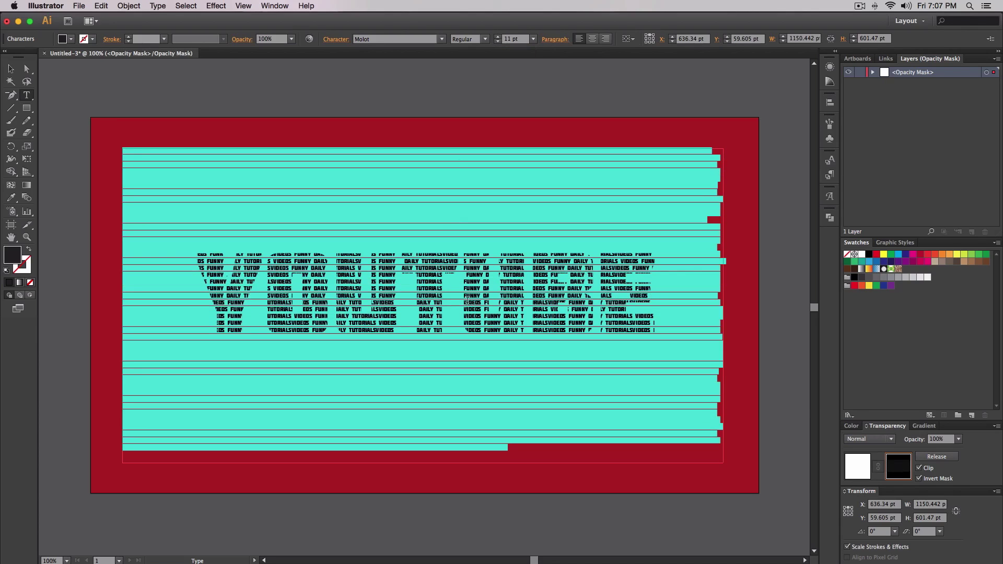
left_click(498, 42)
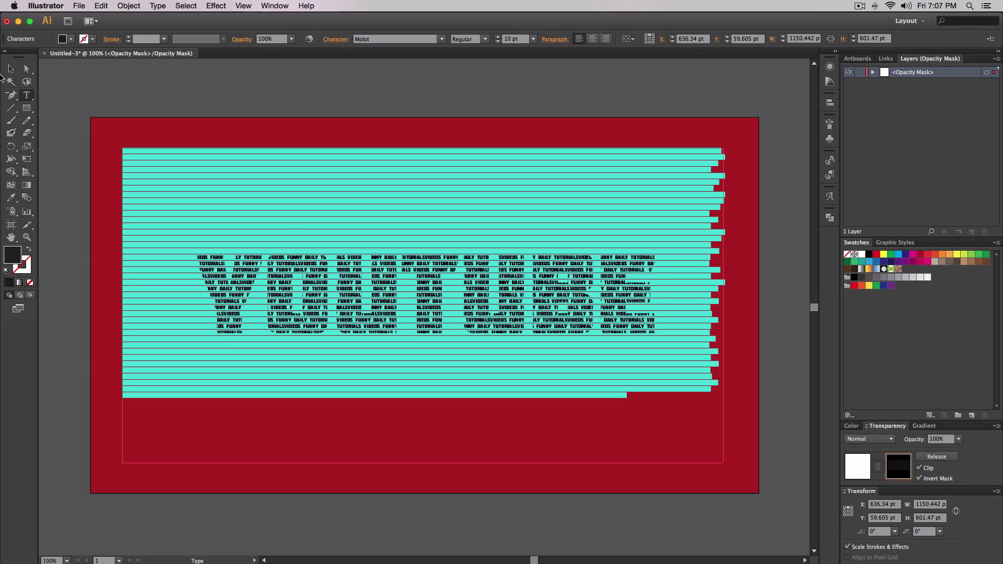
left_click(11, 68)
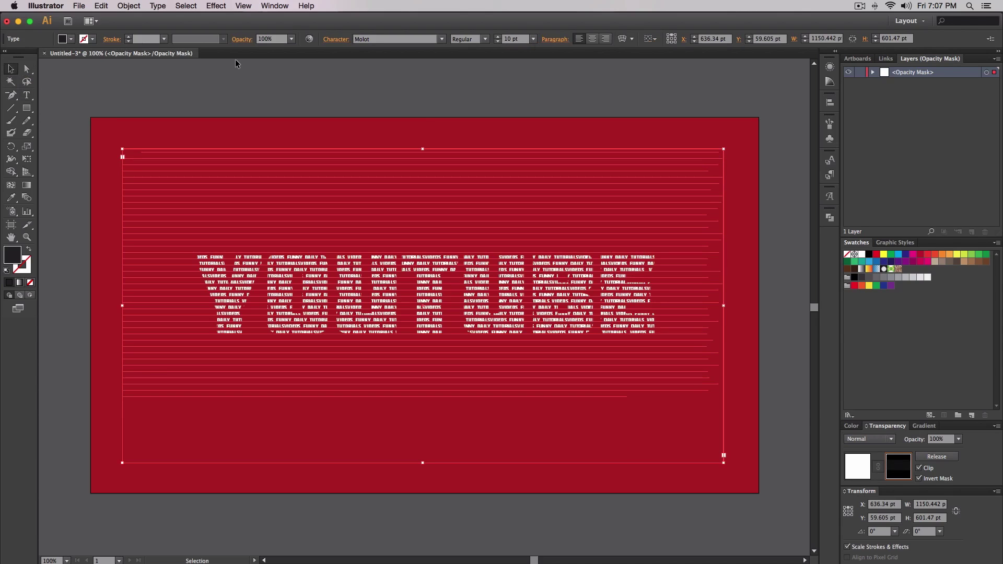
- Release the opacity mask, undo the release, and stop editing the mask with nothing selected
left_click(933, 458)
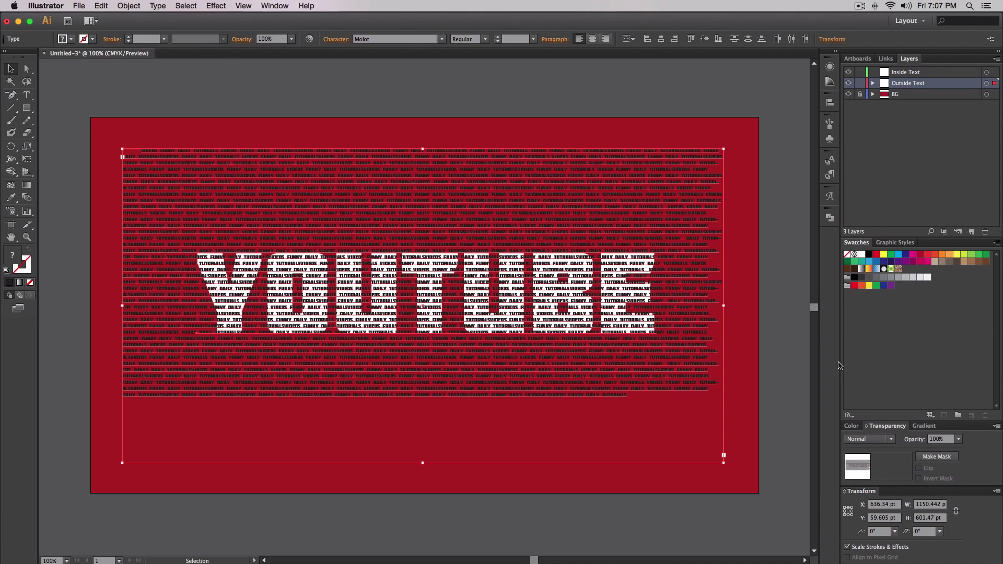
key("ctrl+z")
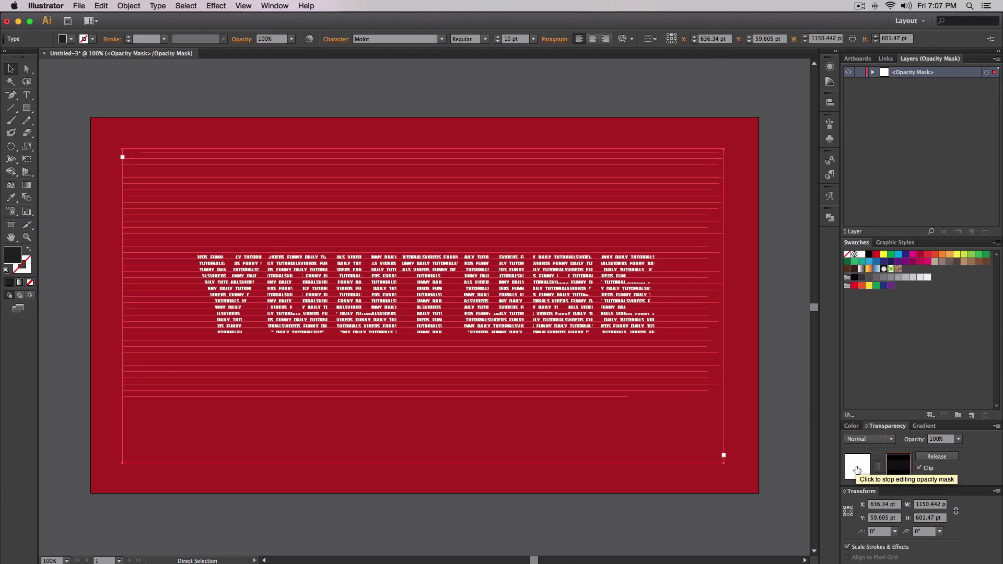
left_click(857, 470)
left_click(170, 92)
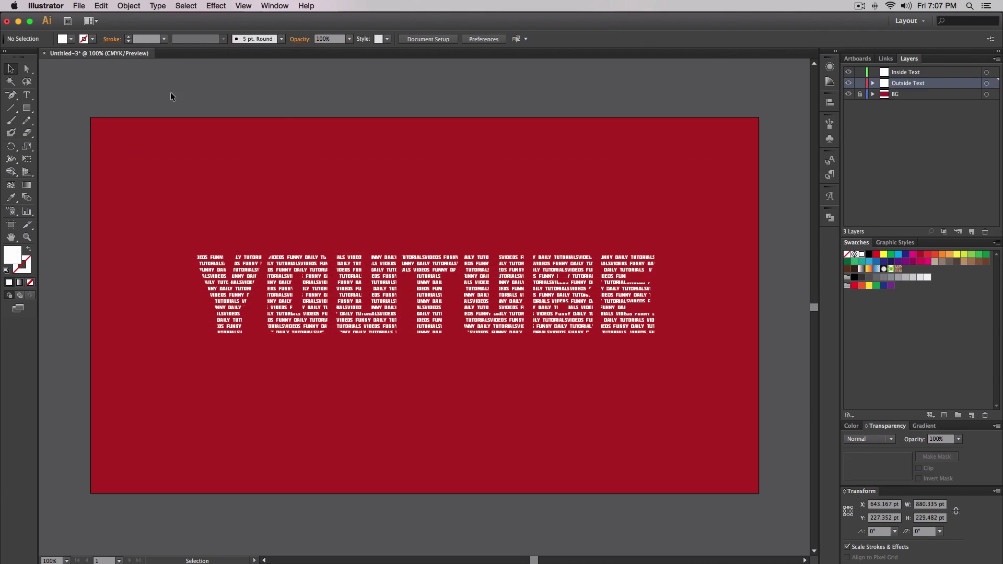
- Move the masked YOUTUBE lettering down about 23 pt, shift it up and to the left, and deselect it
left_click(484, 299)
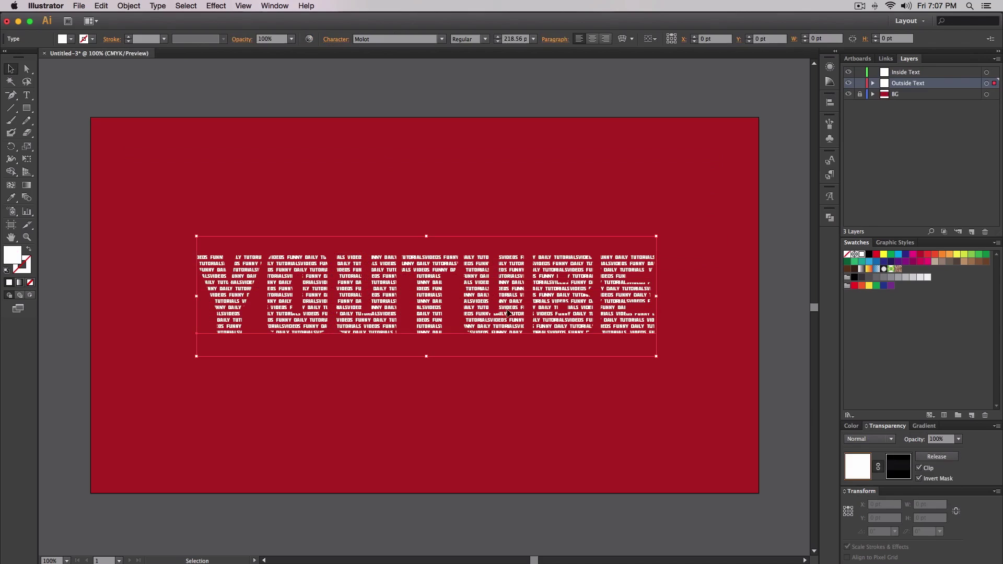
left_click_drag(481, 303, 481, 315)
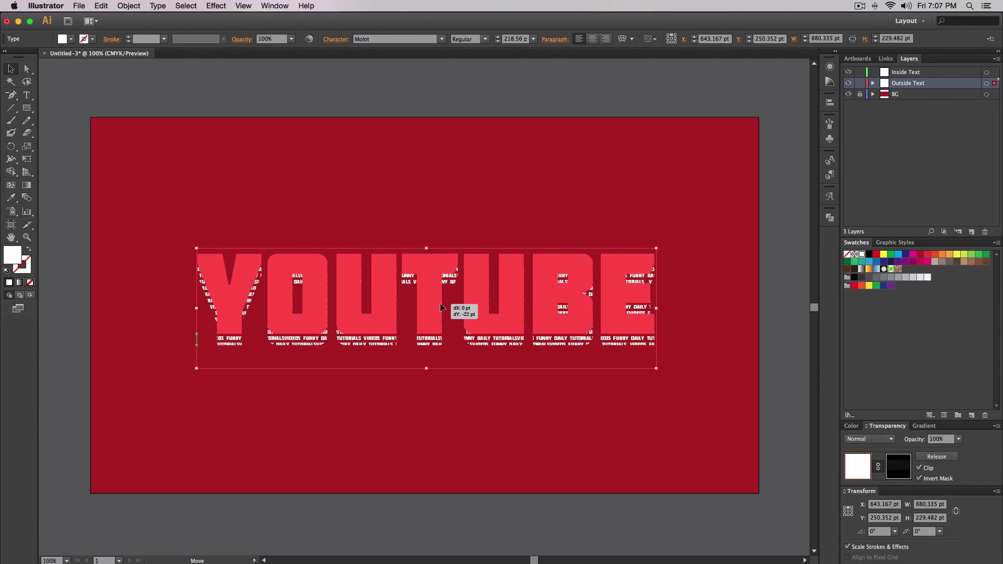
left_click_drag(440, 303, 399, 281)
left_click(476, 227)
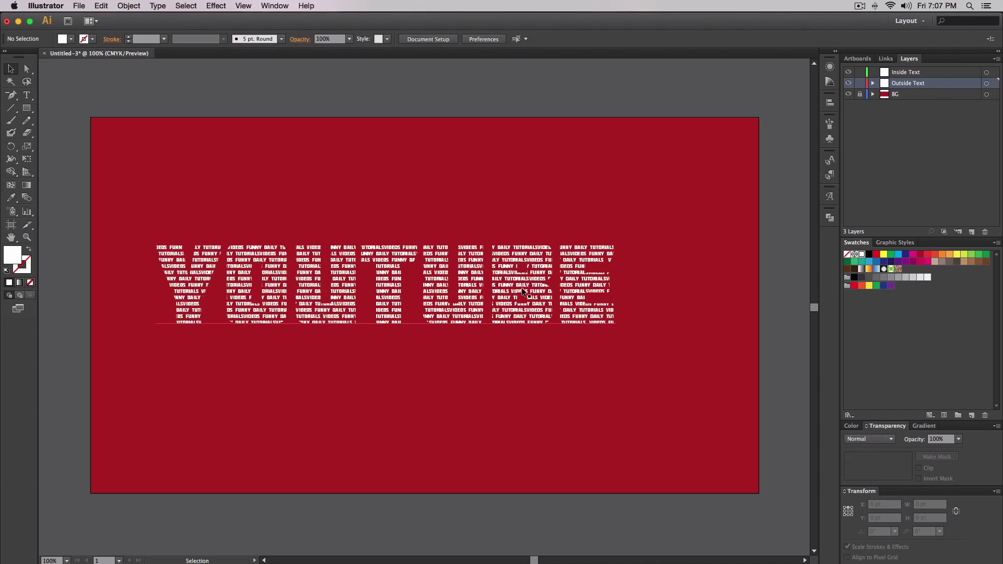
- Unlock the BG layer and change the fill of its background rectangle to a slightly brighter red
left_click(861, 95)
left_click(916, 95)
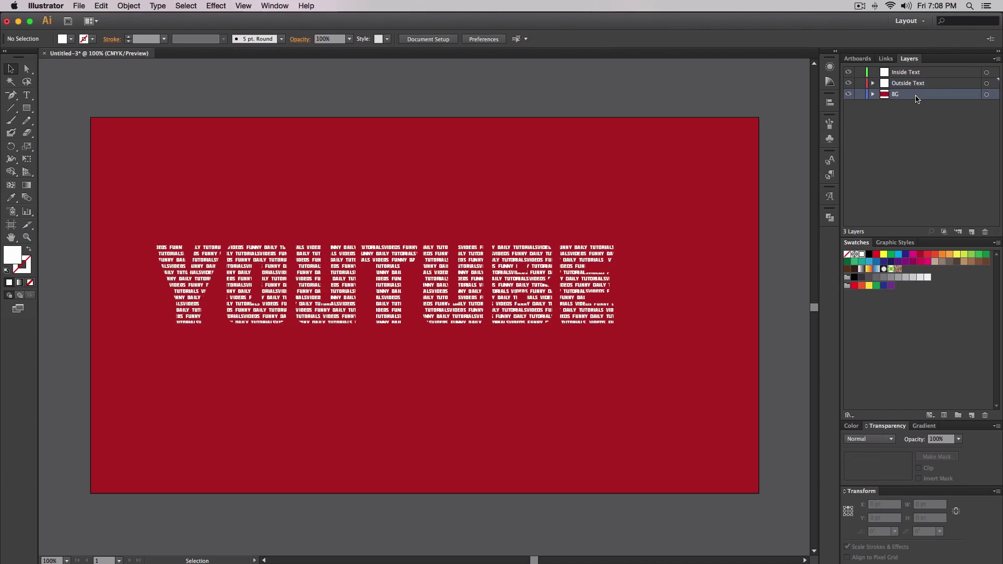
left_click(756, 194)
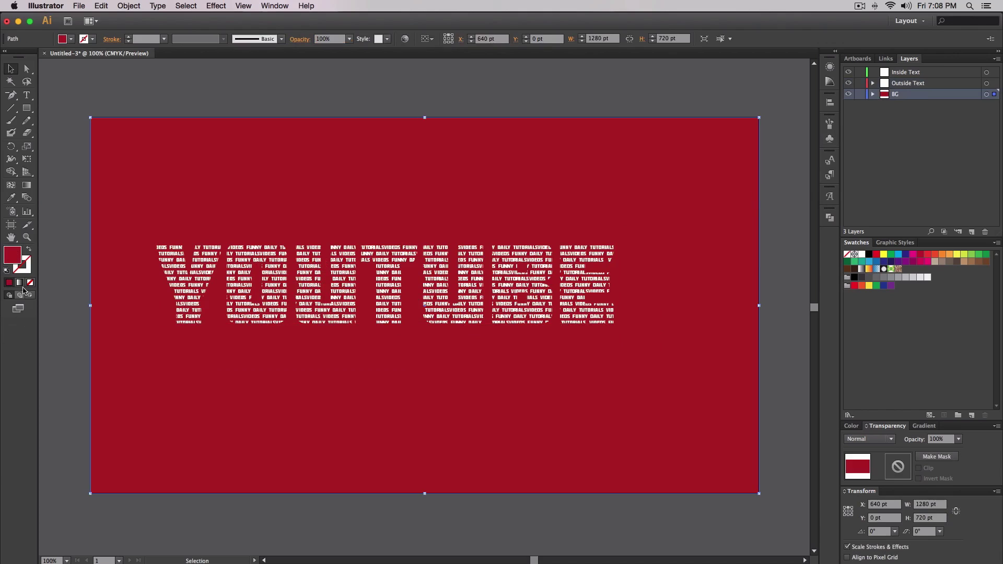
double_click(13, 255)
left_click_drag(524, 268, 525, 259)
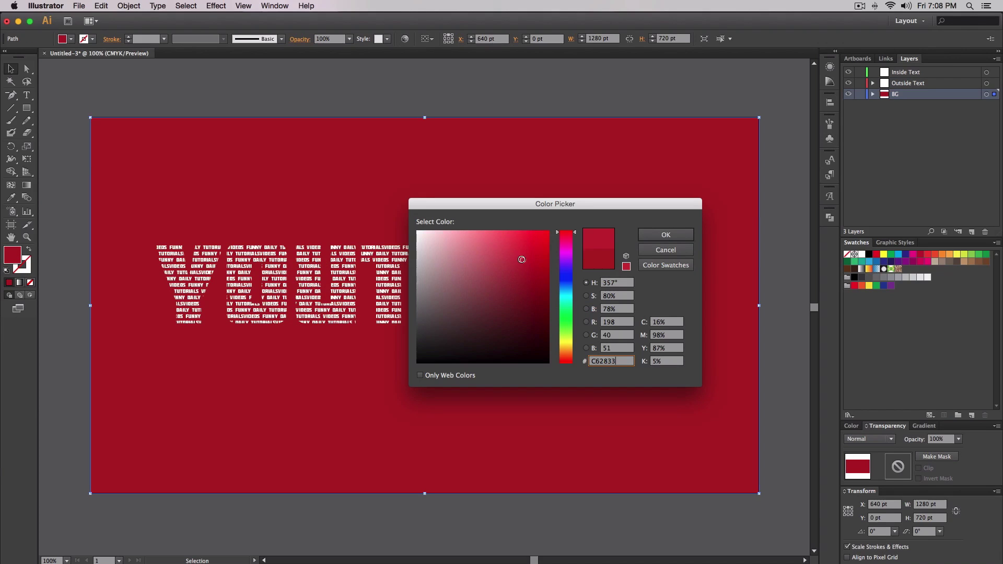
left_click(666, 235)
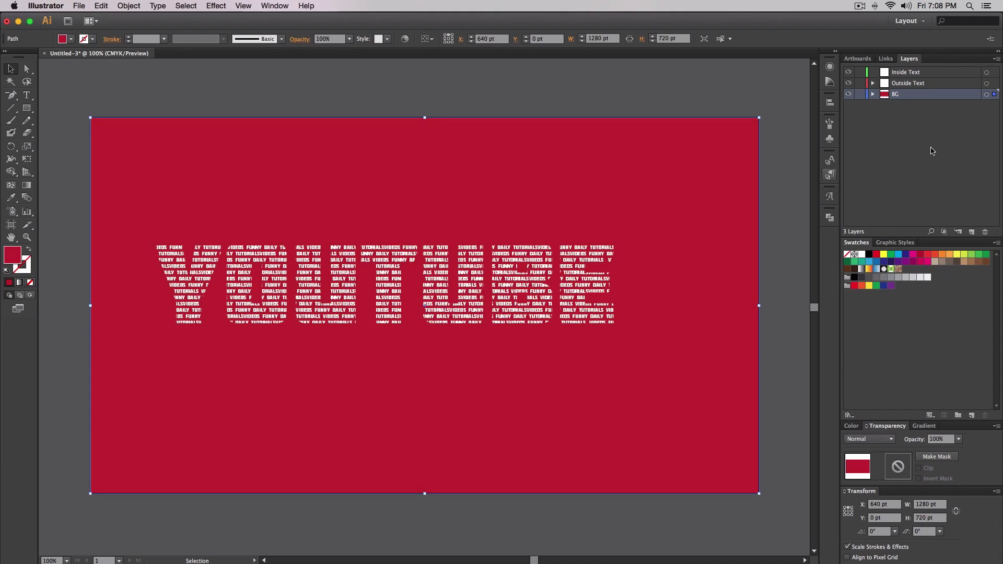
- Align the YOUTUBE lettering and the red background rectangle to each other's horizontal and vertical centers
left_click(509, 285, "shift")
key("shift+F7")
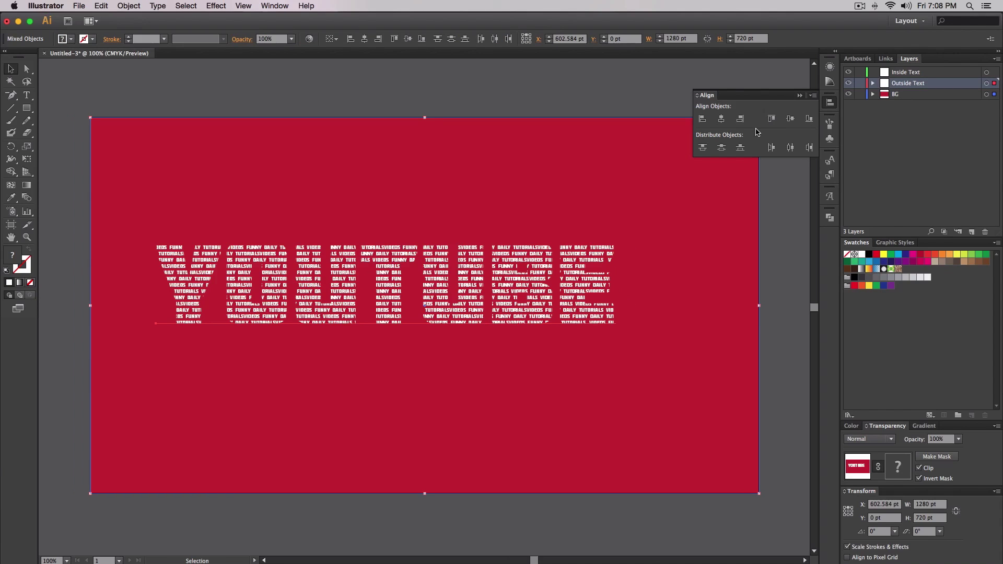
left_click(724, 119)
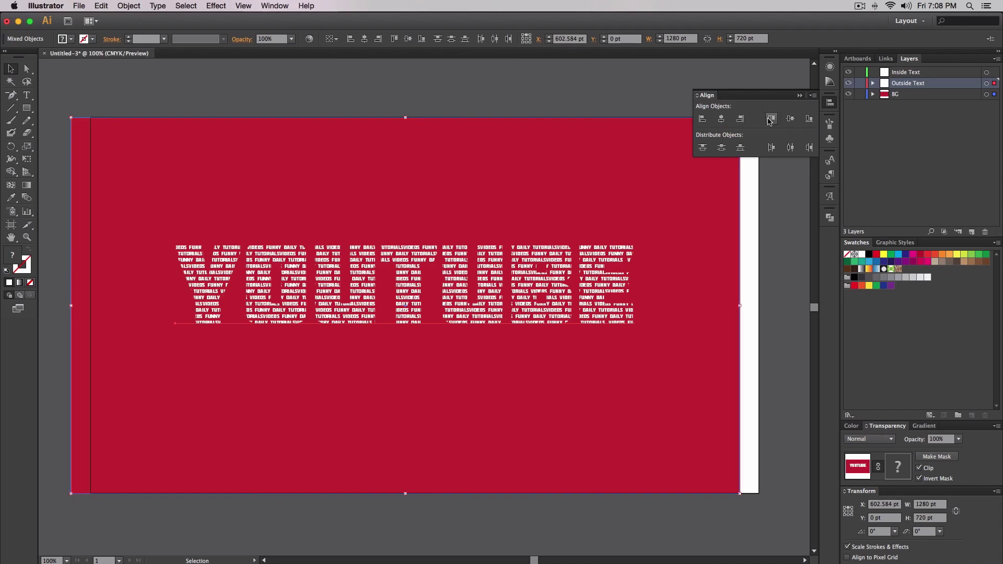
left_click(791, 119)
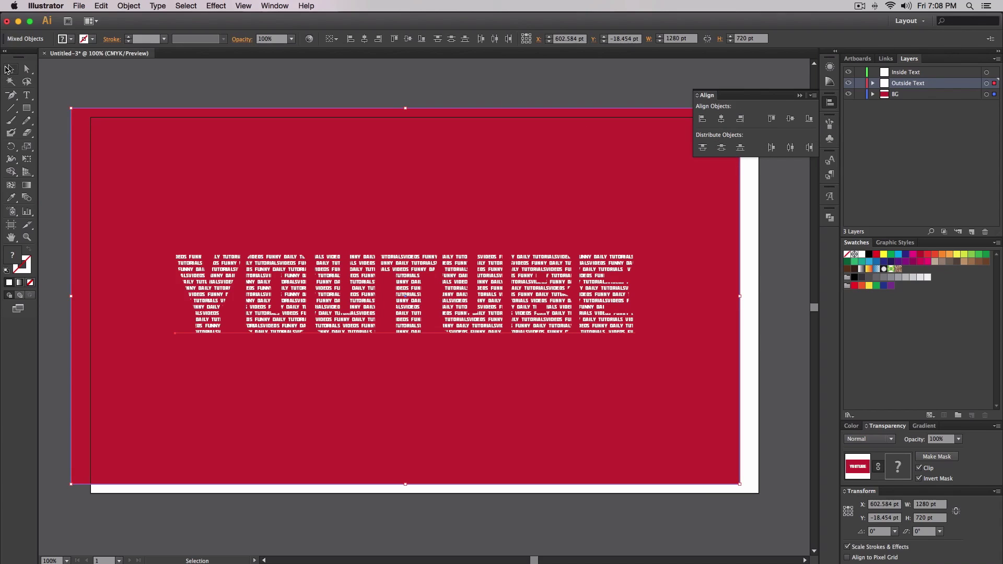
- Move the background rectangle and lettering together back over the artboard at X 640 pt, Y 0 pt, and deselect them
left_click(253, 157)
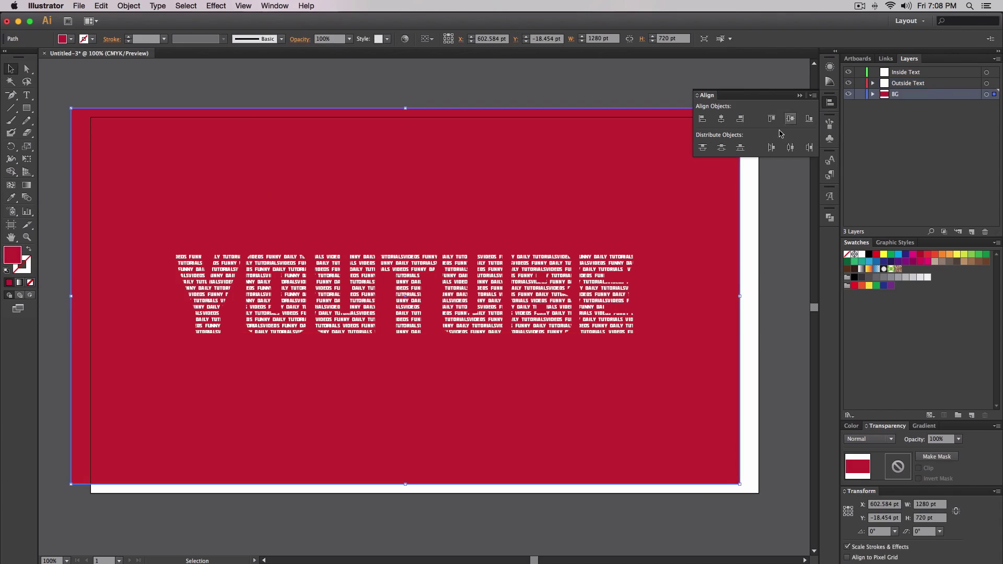
left_click(800, 96)
left_click_drag(686, 224, 764, 231)
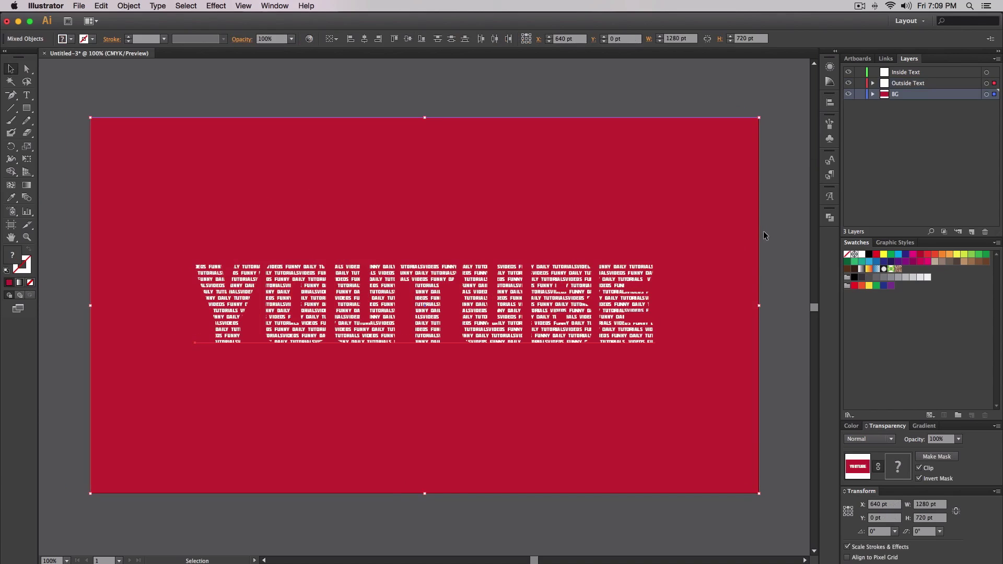
left_click(764, 231)
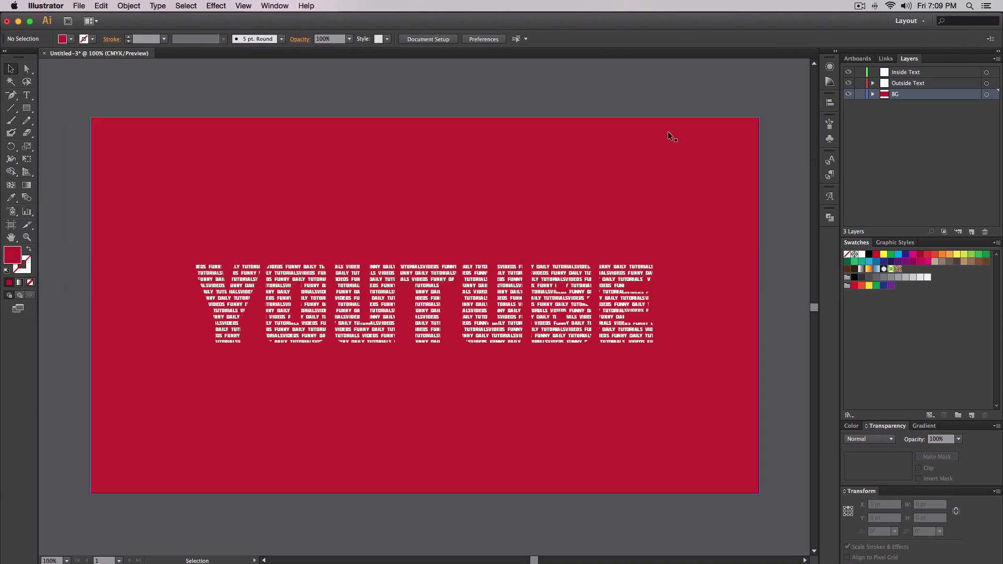
- Place the White_Grunge_Texture image from the Textures folder in Pictures as a linked file
left_click(78, 5)
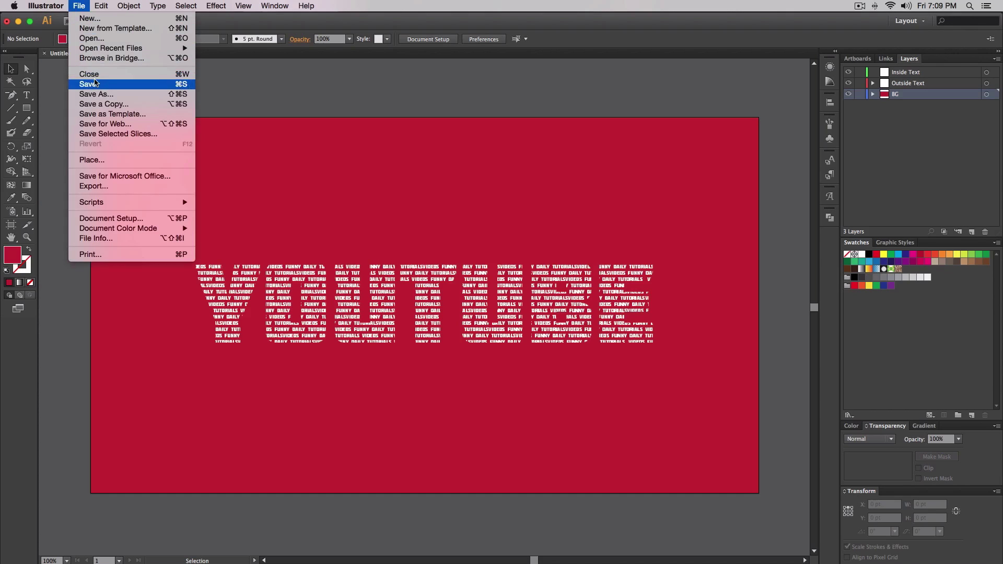
left_click(99, 164)
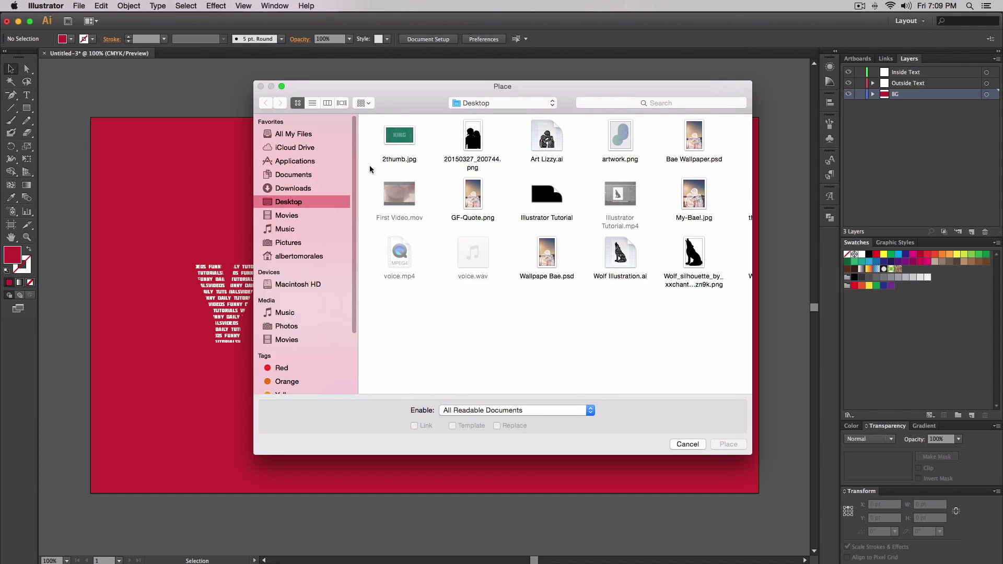
left_click(301, 244)
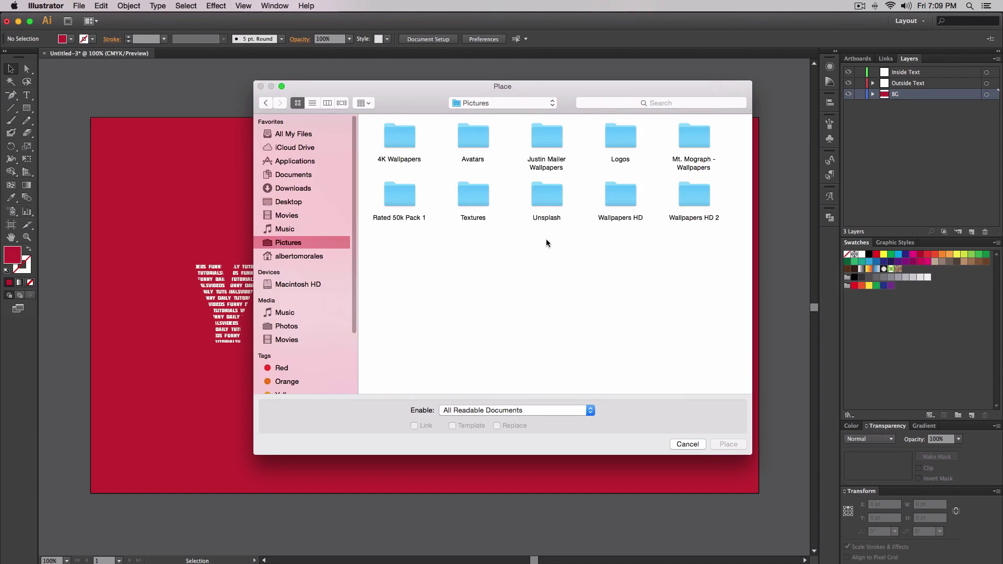
double_click(462, 195)
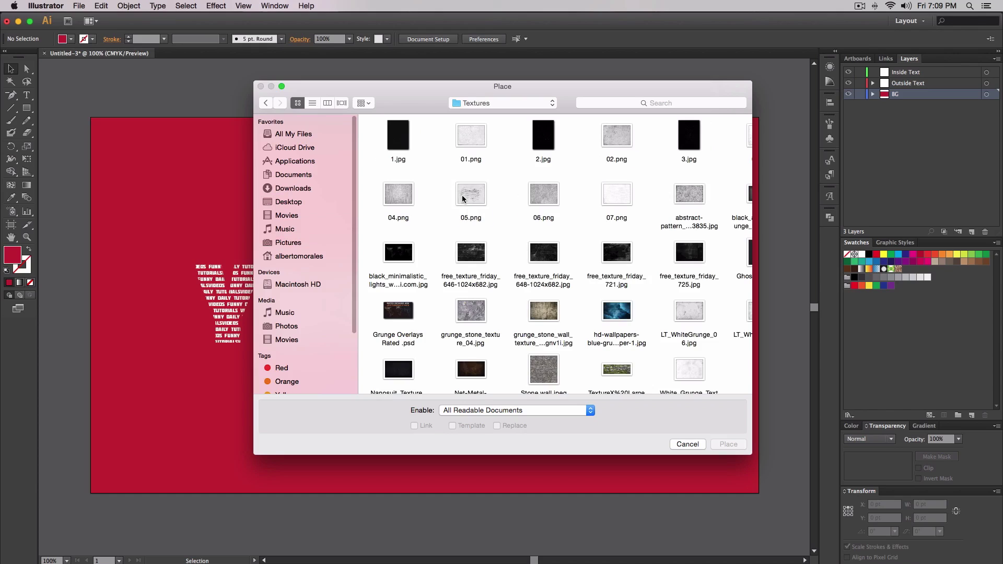
scroll(721, 370, "down", 1)
left_click(700, 368)
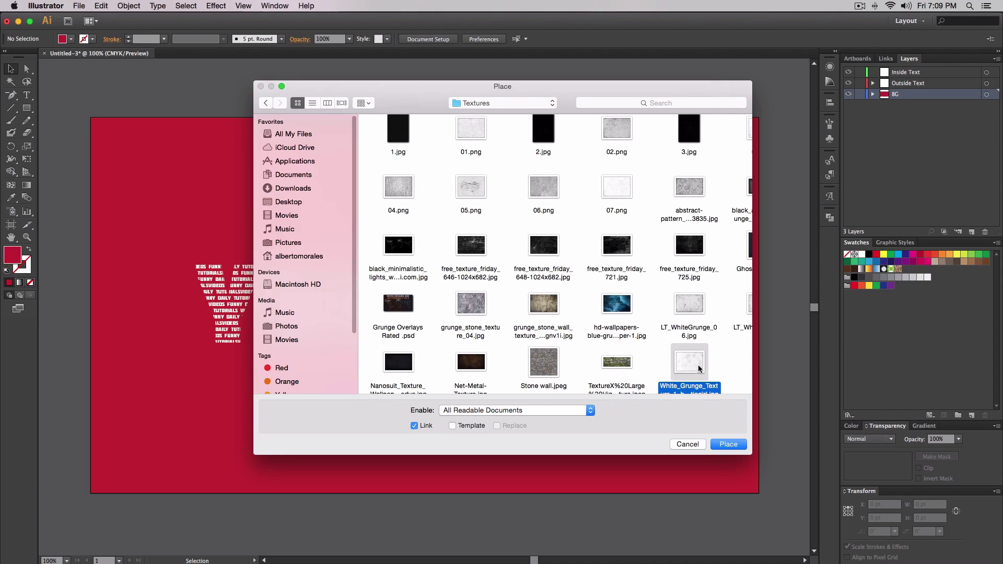
left_click(739, 446)
- Position the grunge texture over the whole artboard at about X 639 pt, Y -124 pt
left_click_drag(617, 170, 716, 111)
key("super+minus")
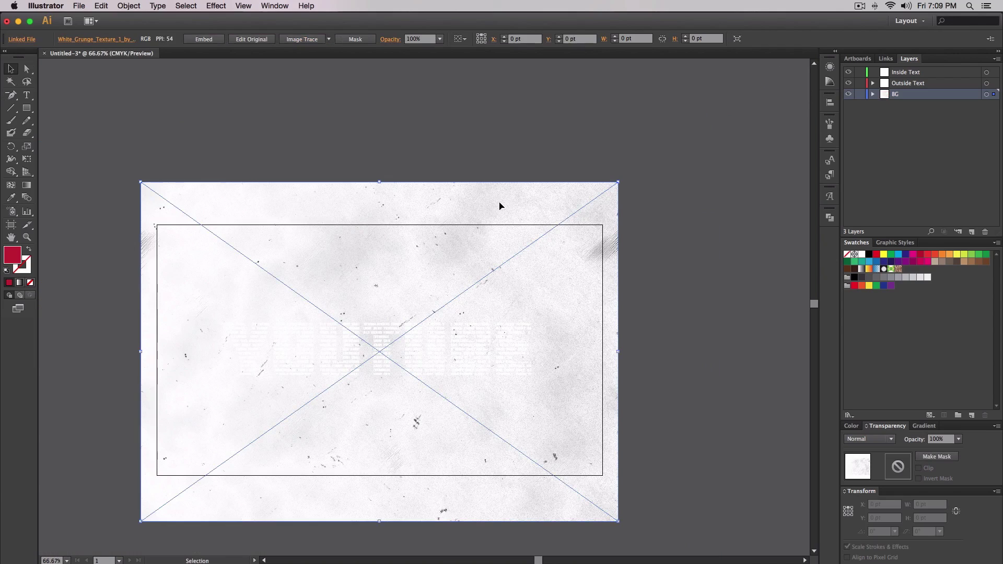
left_click_drag(553, 285, 635, 244)
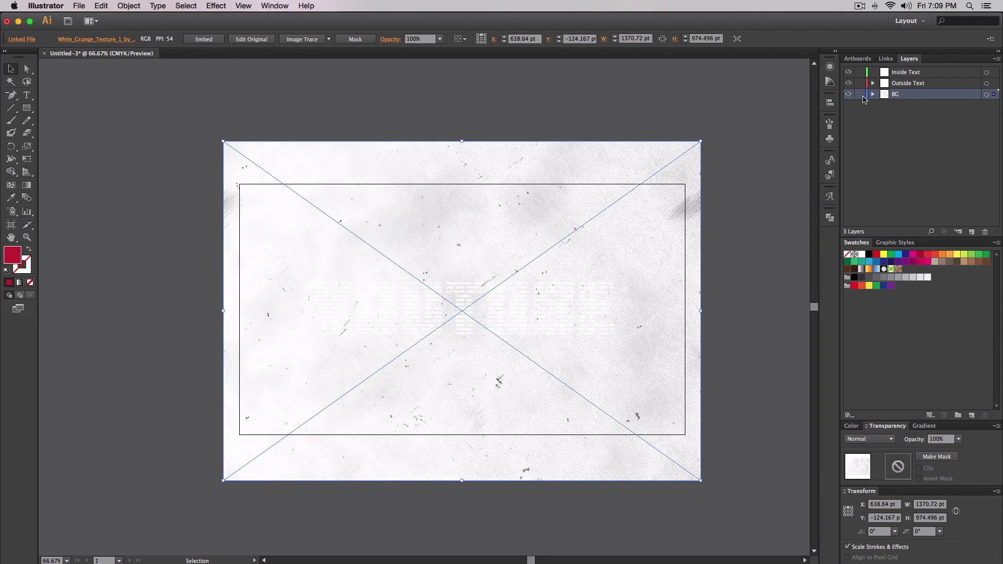
scroll(679, 340, "right", 2)
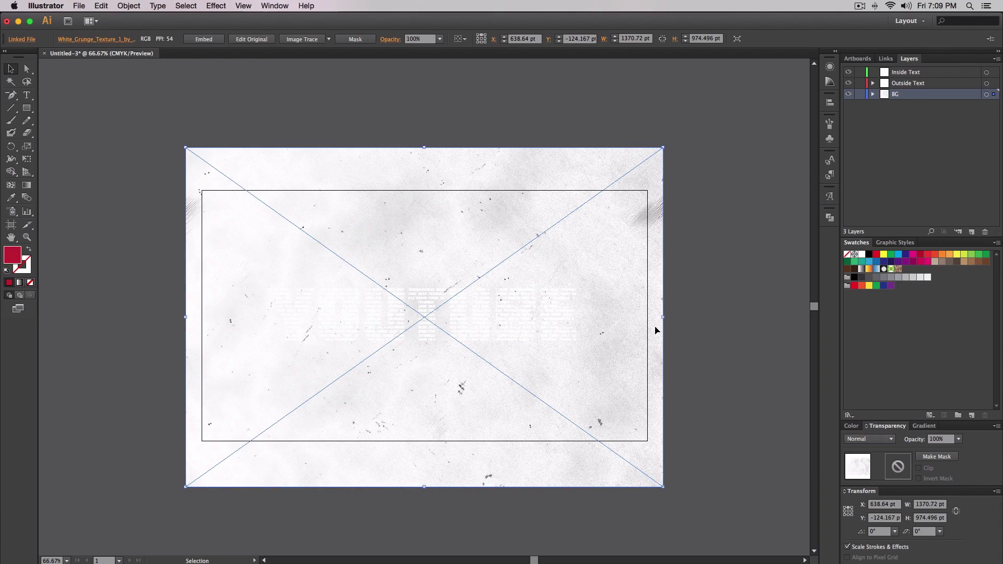
- Cut the grunge texture image from the artwork
key("a")
key("v")
key("Delete")
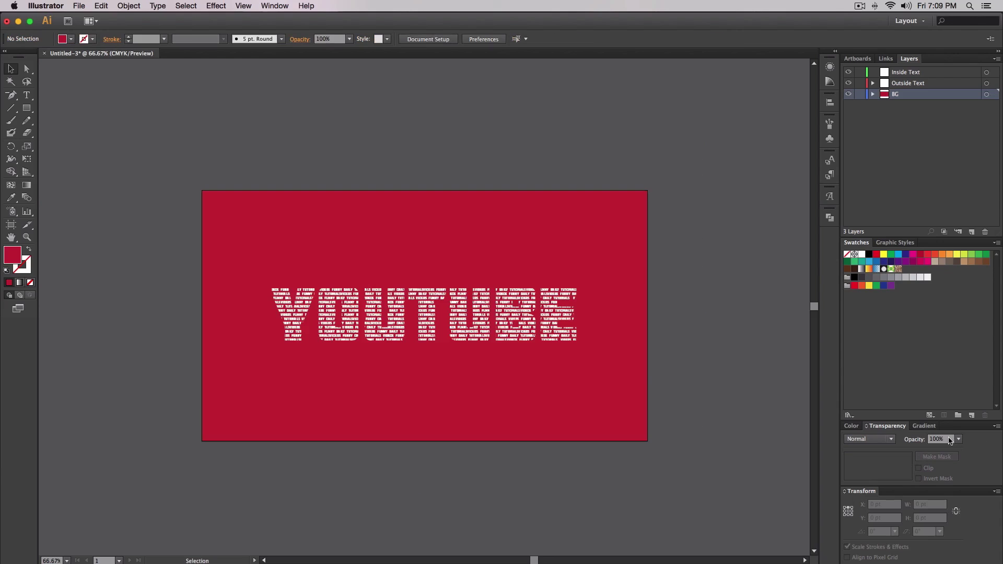
- Make an opacity mask on the red background rectangle and paste the cut grunge texture in front inside it
left_click(572, 351)
left_click(609, 374)
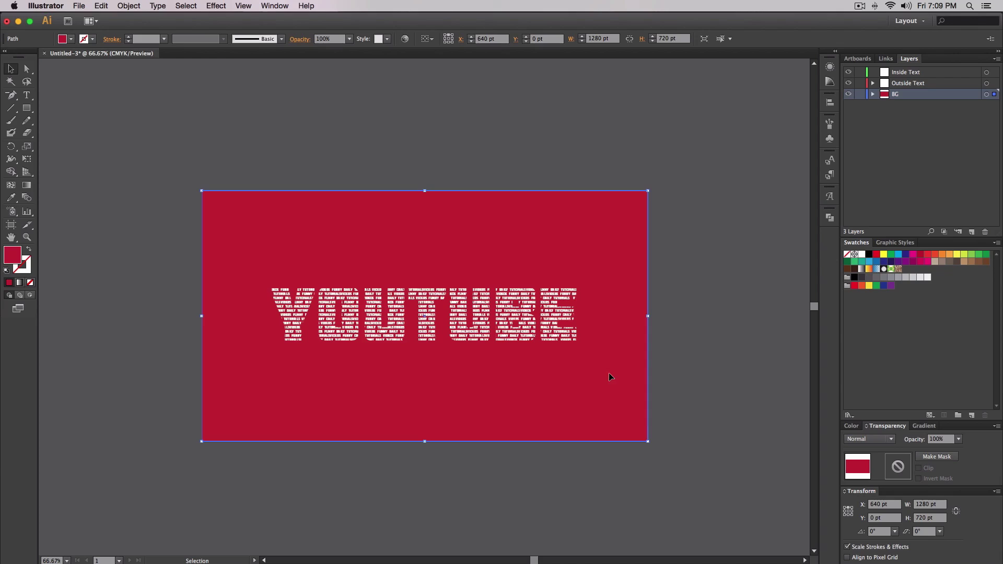
key("super+1")
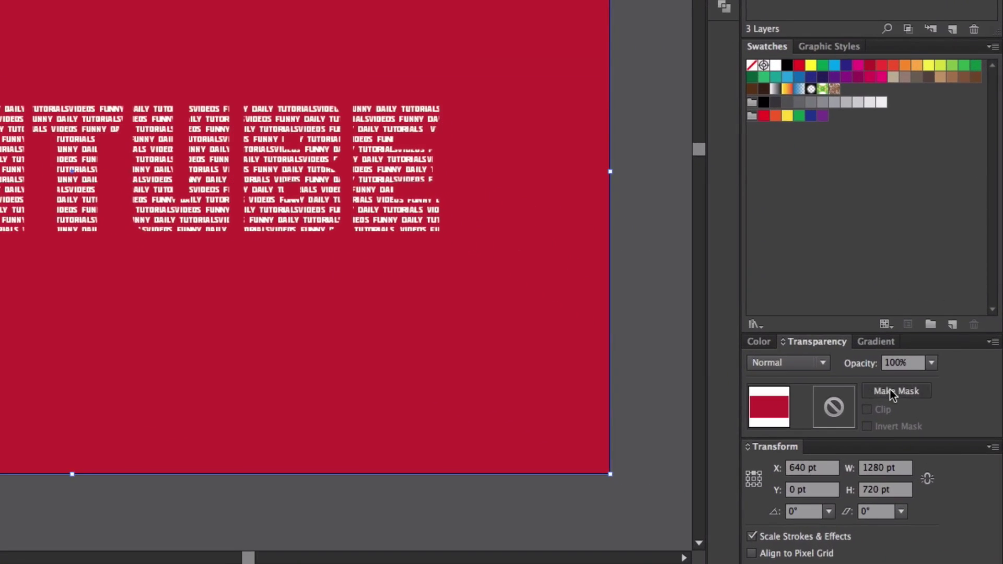
left_click(895, 396)
left_click(830, 429)
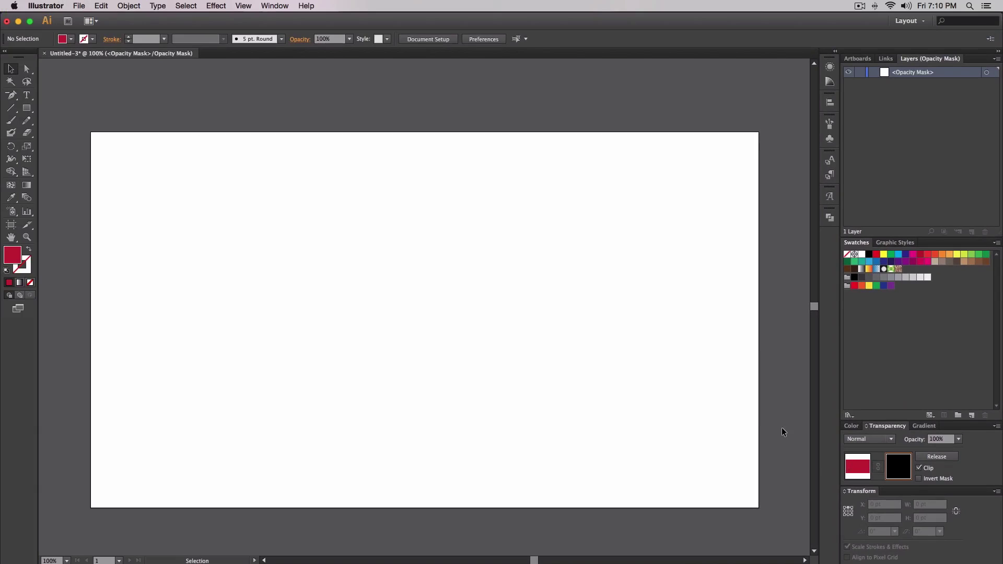
key("super+f")
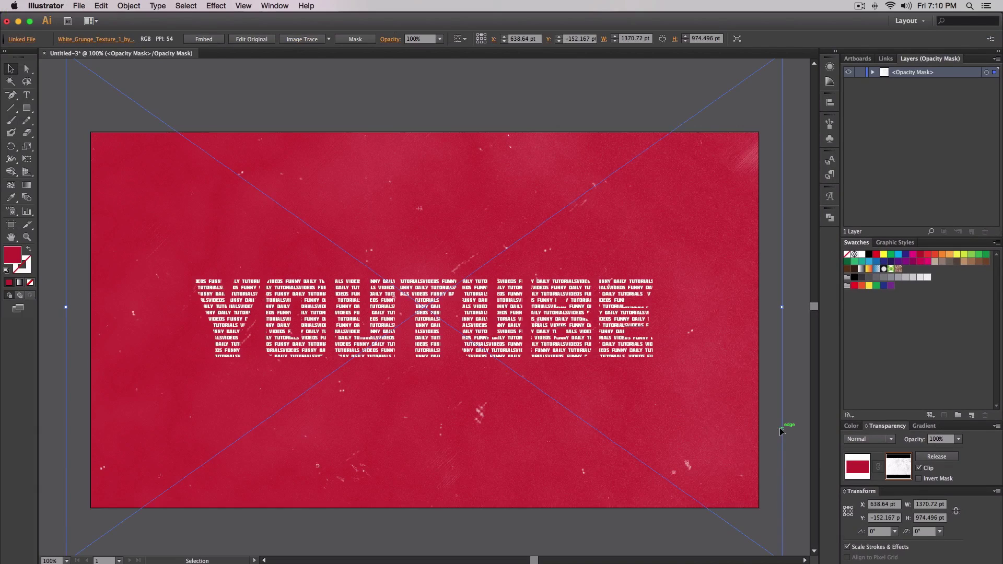
- Examine the grunge texture on the red background at 66.67% and 100% zoom
key("super+minus")
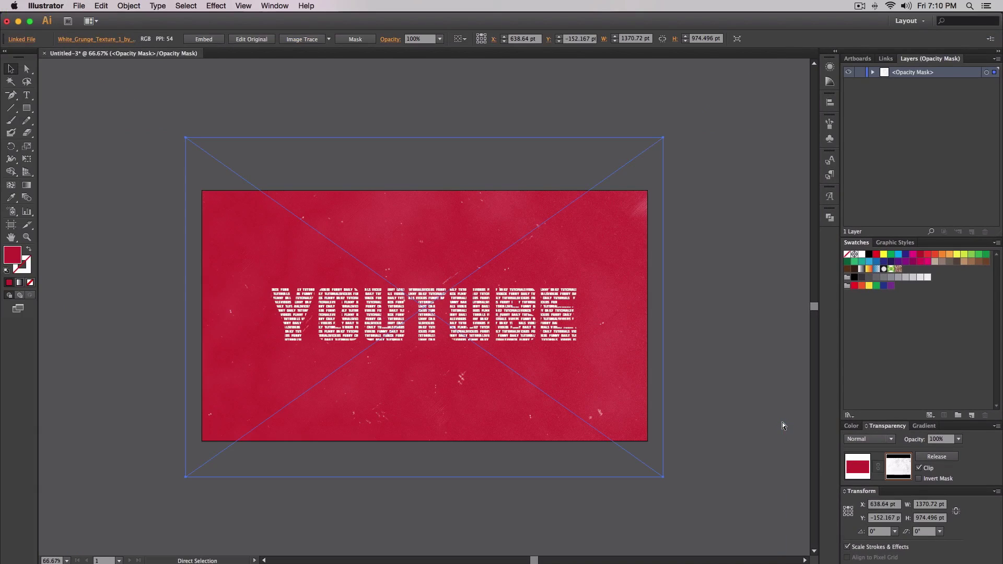
key("super+plus")
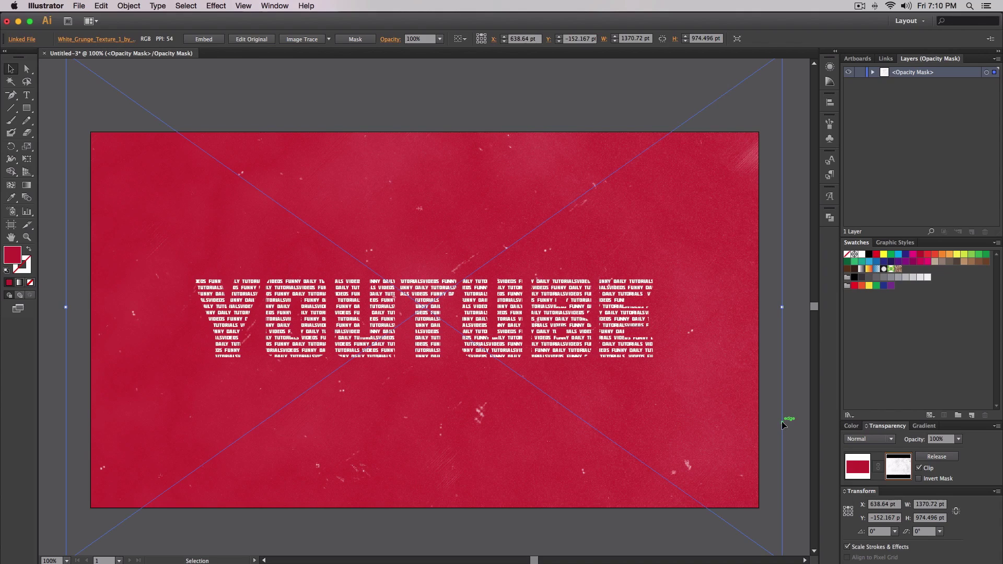
key("super+minus")
key("super+plus")
key("super+minus")
key("super+plus")
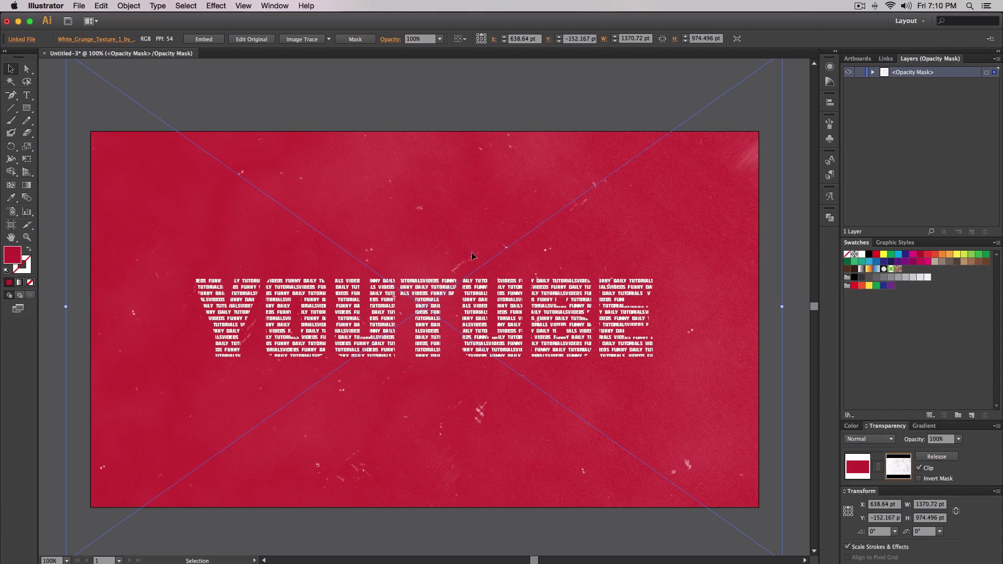
key("super+minus")
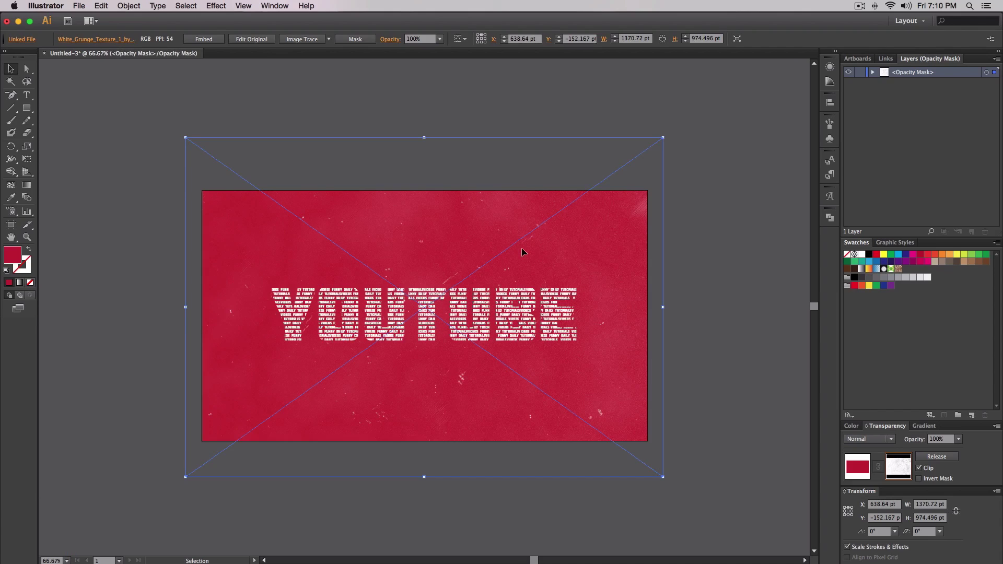
- Stop editing the background's opacity mask, return to the artwork and deselect the background rectangle
left_click(865, 458)
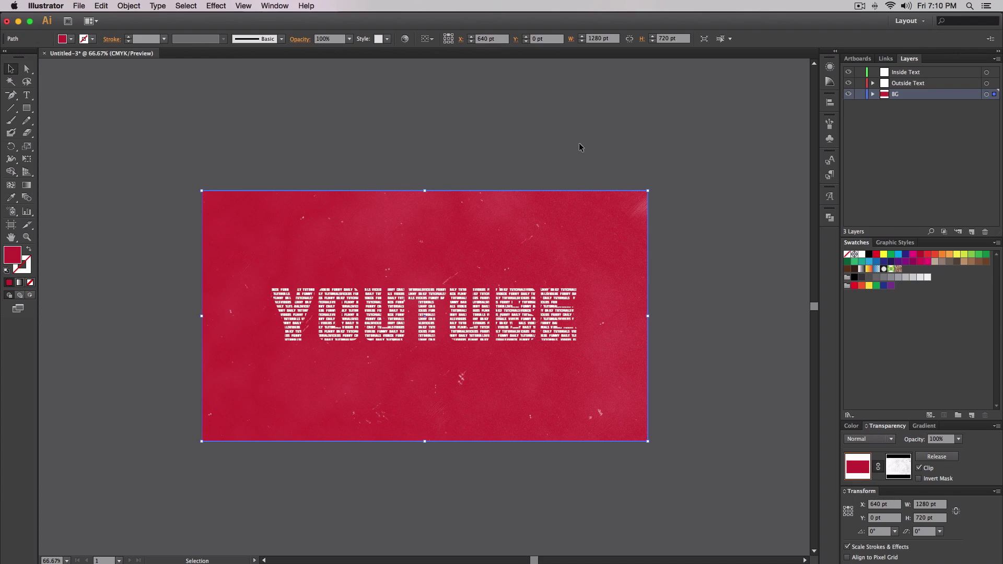
left_click(601, 141)
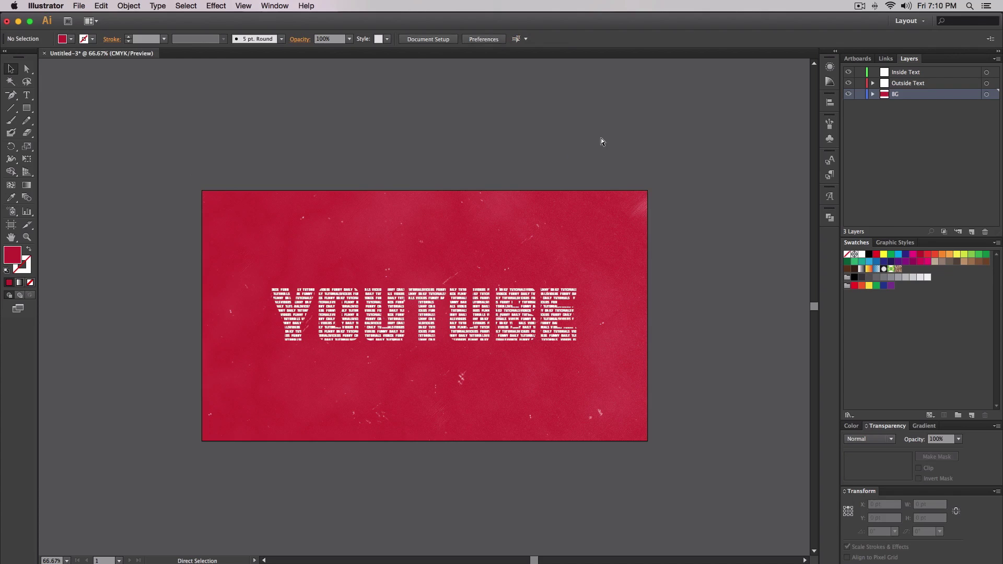
key("super+plus")
key("super+plus")
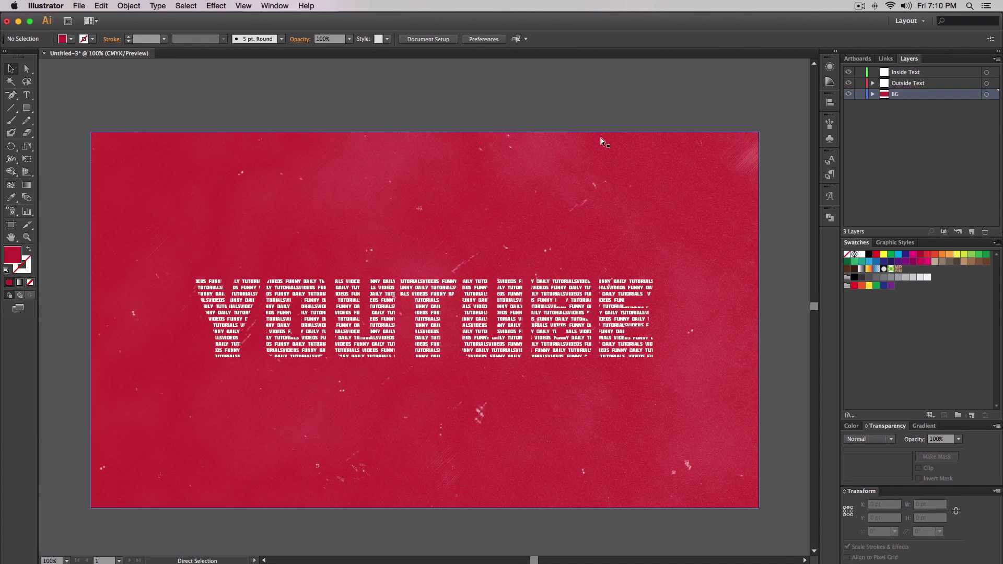
key("super+minus")
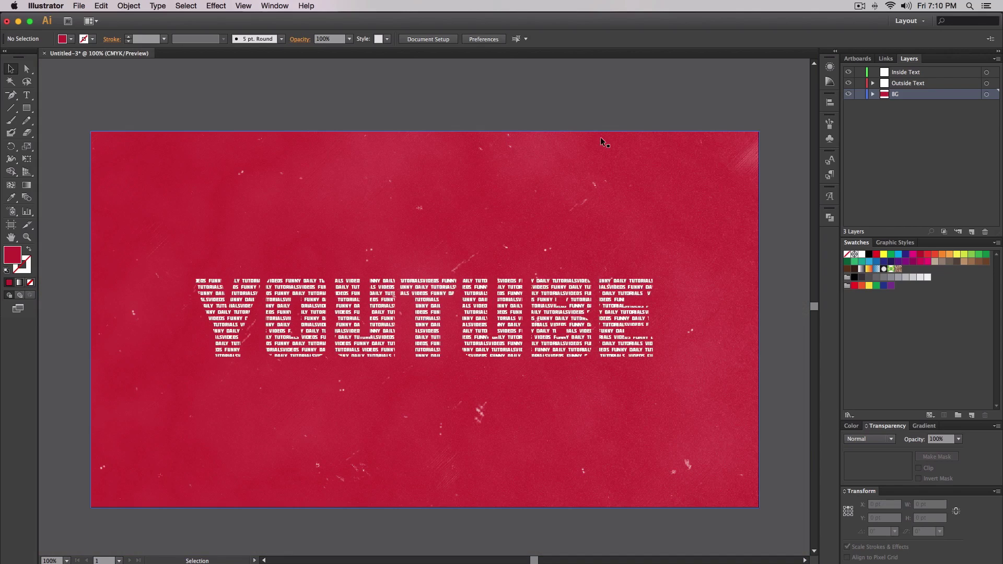